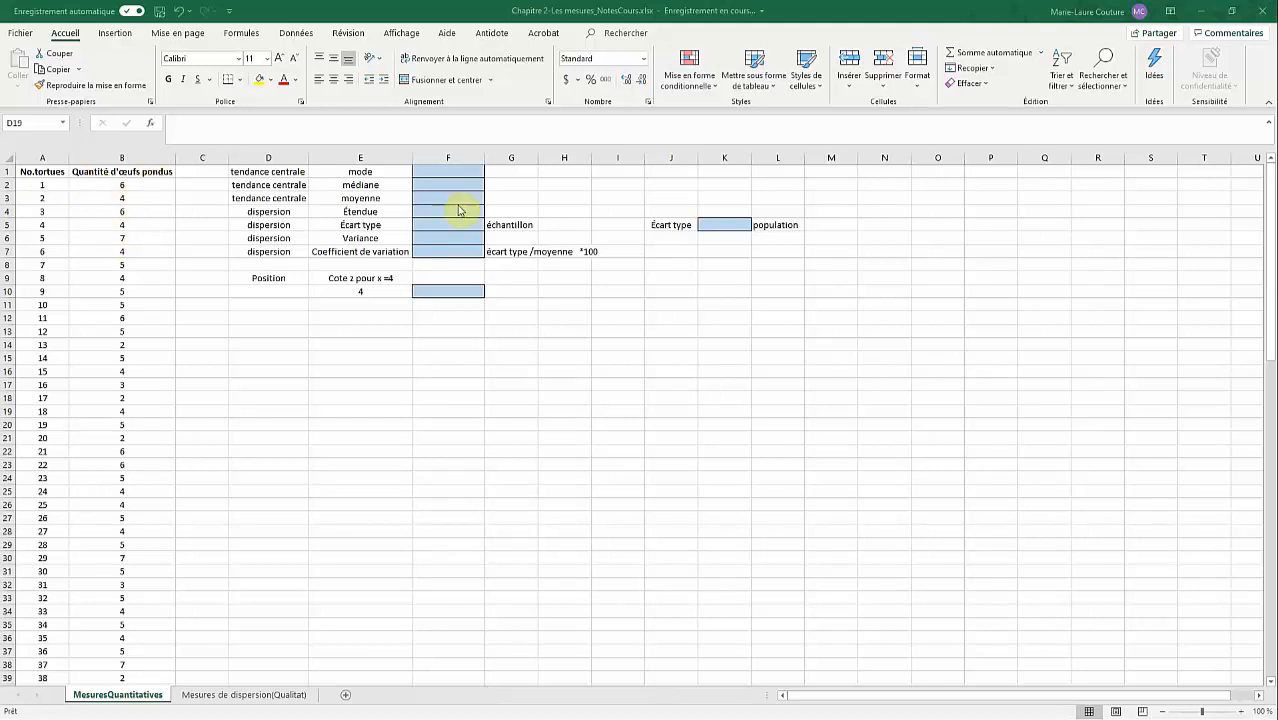
# Step: Create named ranges for the two-column turtle data table from its top-row headings
pyautogui.click(64, 210)
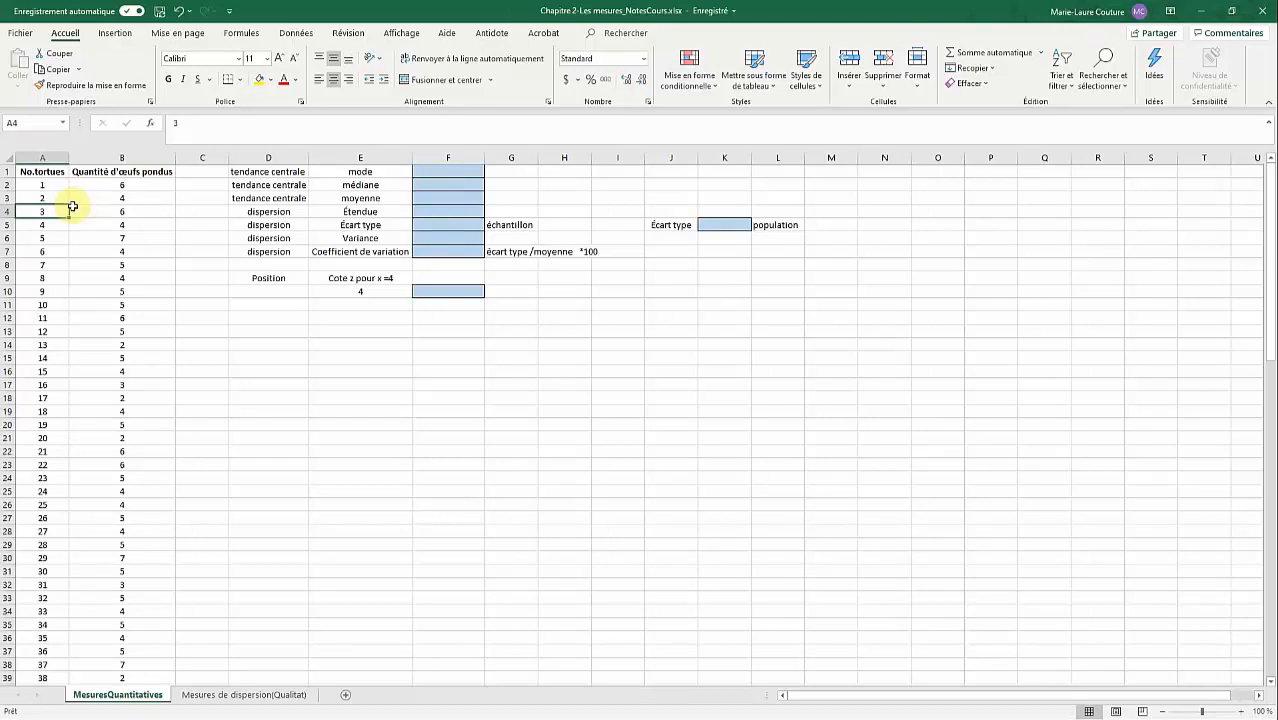
pyautogui.hotkey('ctrl', 'a')
pyautogui.click(245, 33)
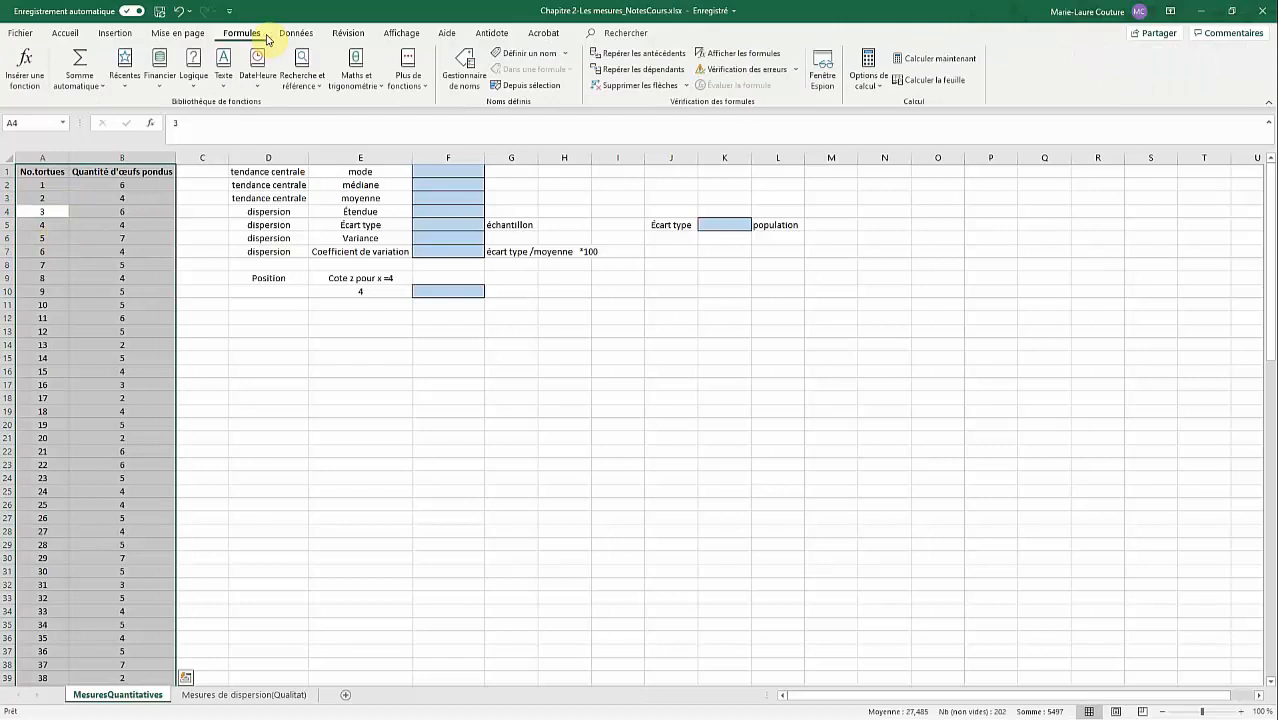
pyautogui.click(527, 86)
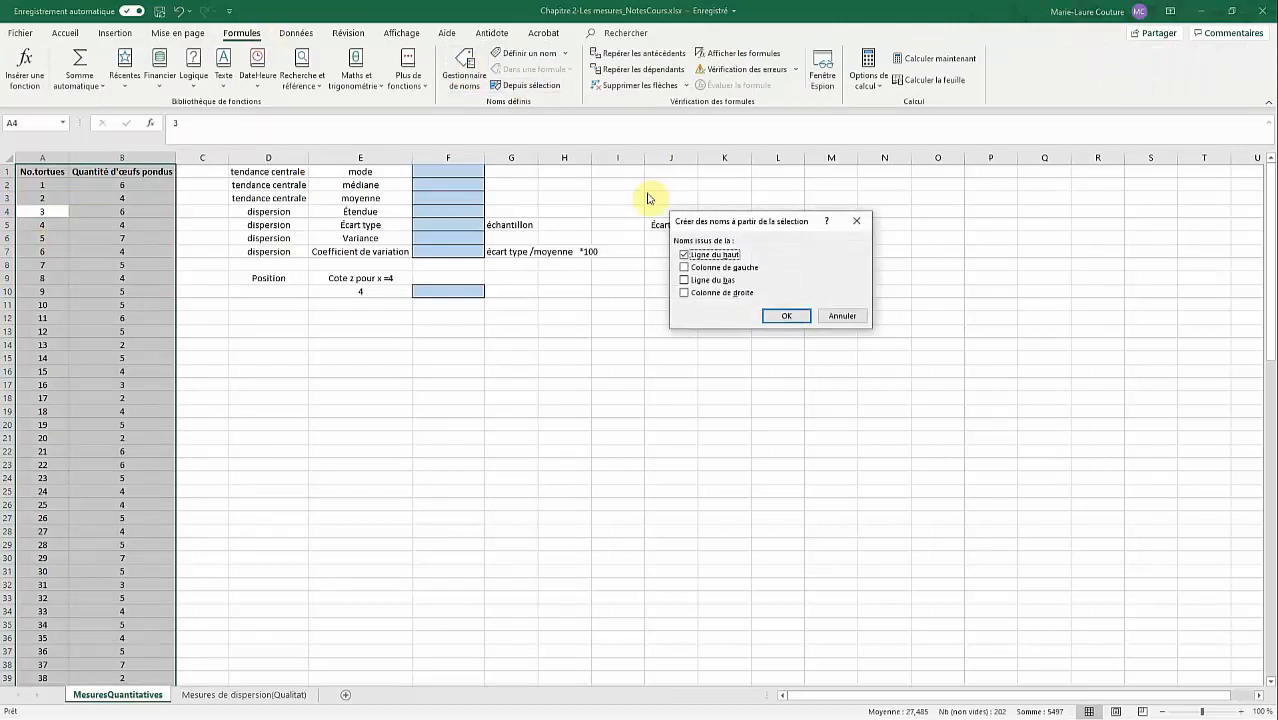
pyautogui.click(786, 316)
pyautogui.click(268, 317)
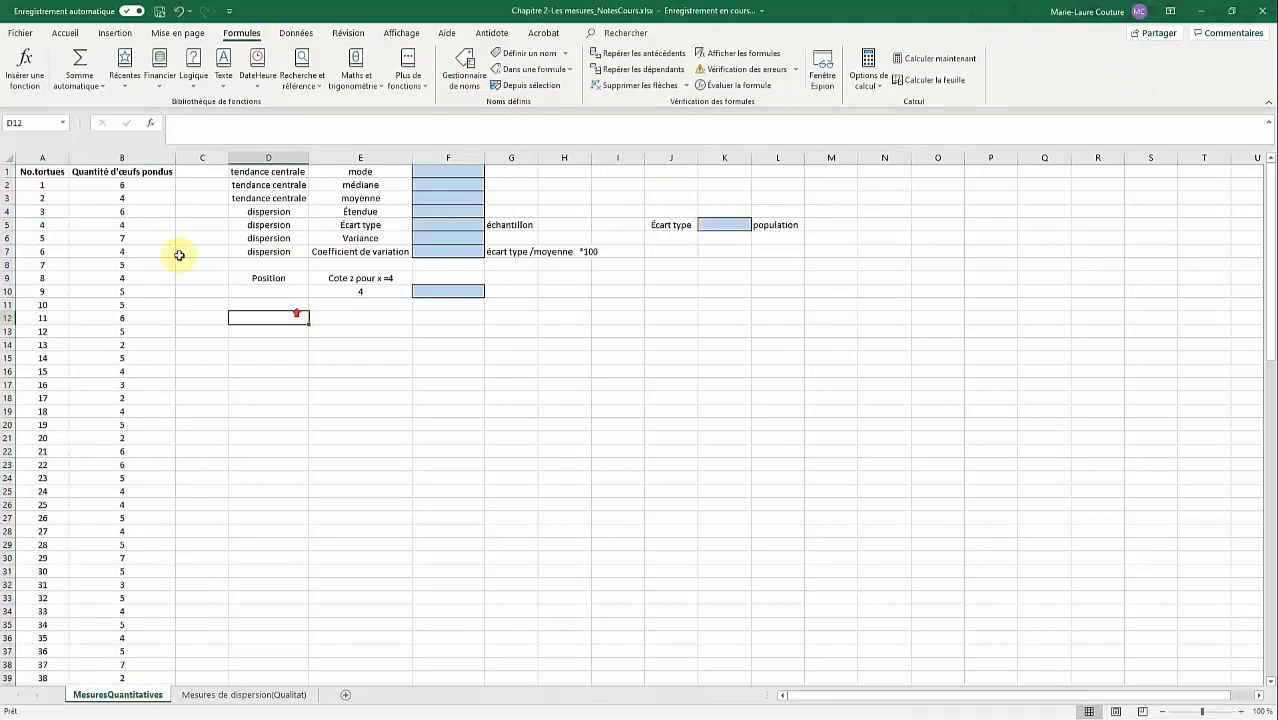
pyautogui.click(120, 172)
pyautogui.hotkey('ctrl', 'shift', 'Down')
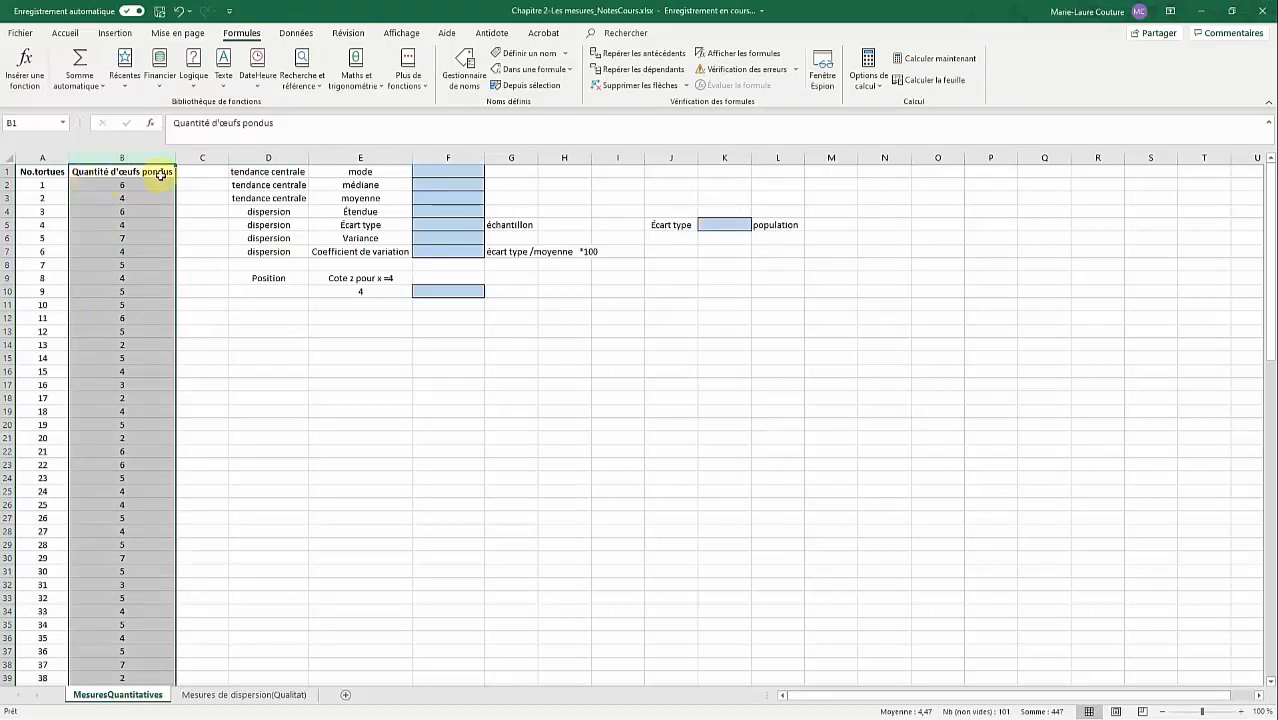
pyautogui.click(406, 359)
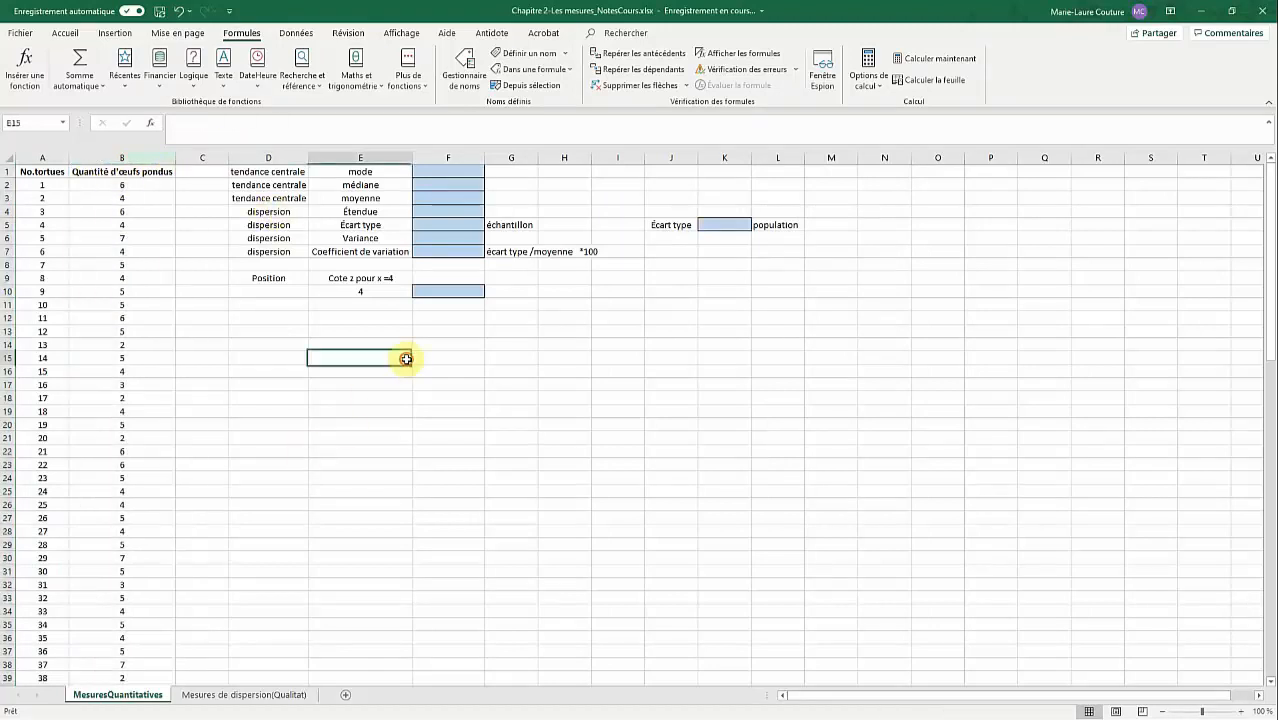
# Step: Calculate the mode in cell F1 with =MODE.SIMPLE(Quantité_d_œufs_pondus)
pyautogui.click(457, 174)
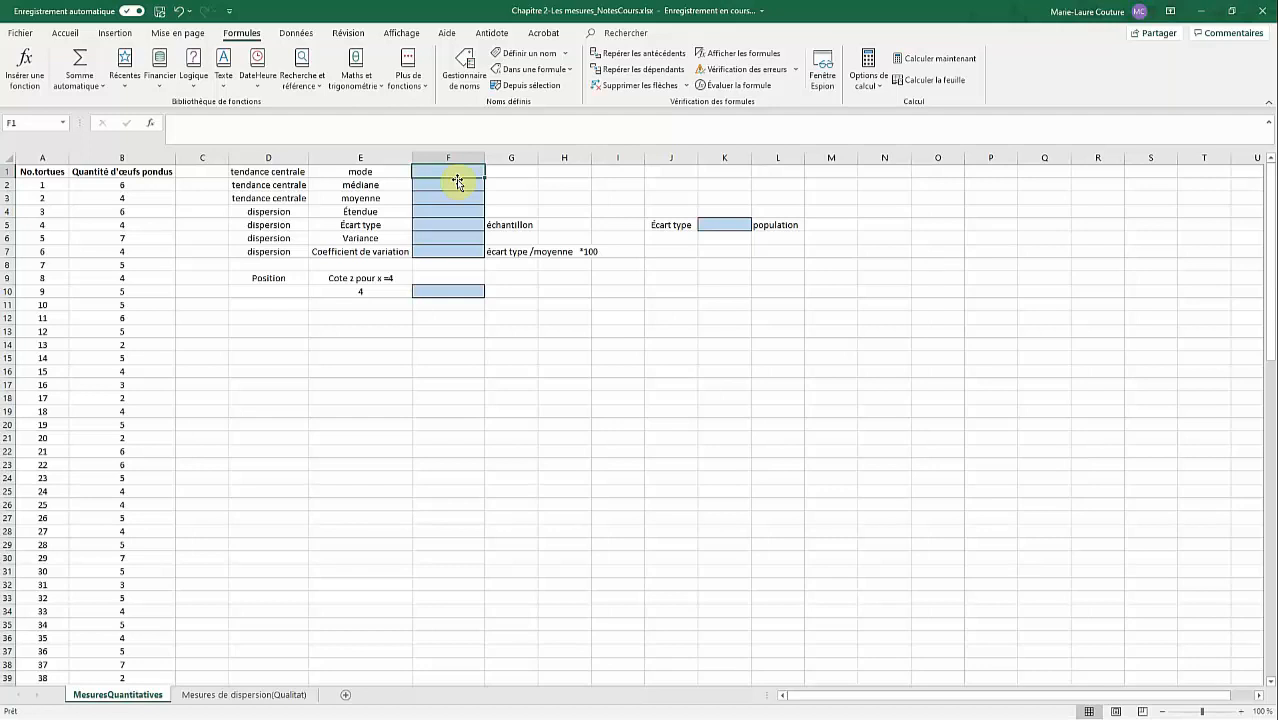
pyautogui.write('=')
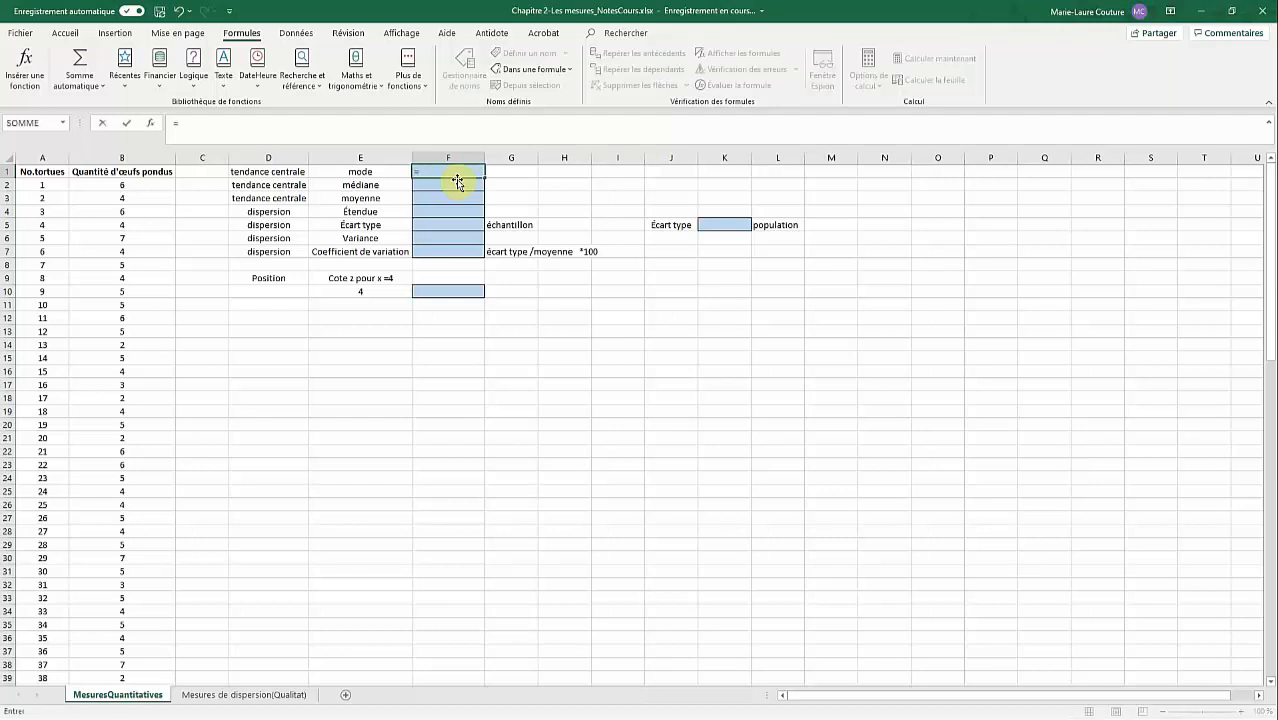
pyautogui.write('mode')
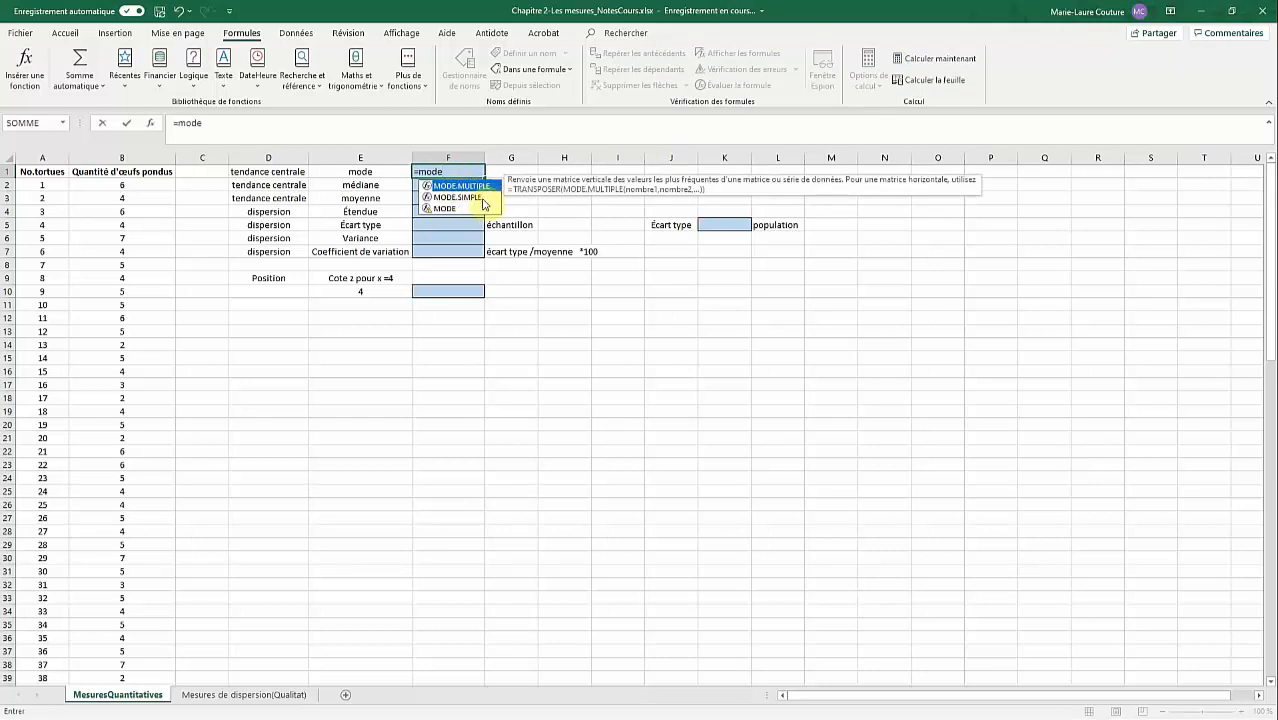
pyautogui.doubleClick(483, 198)
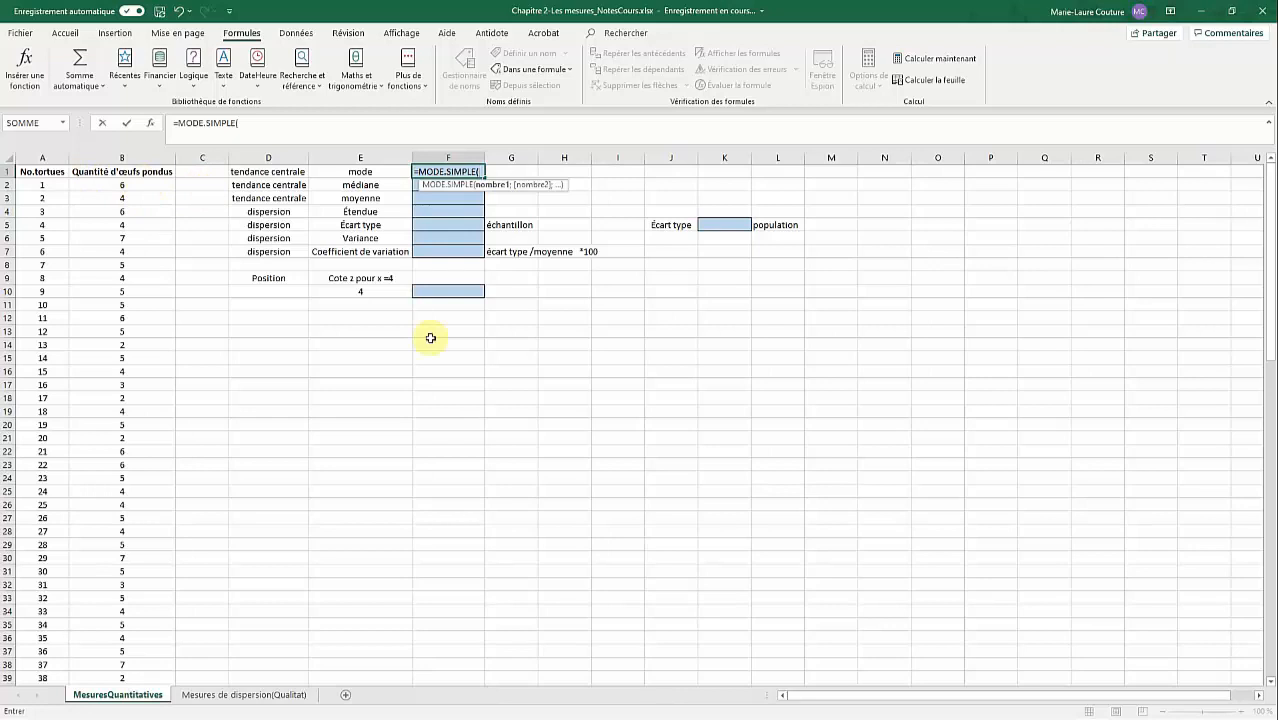
pyautogui.write('quan')
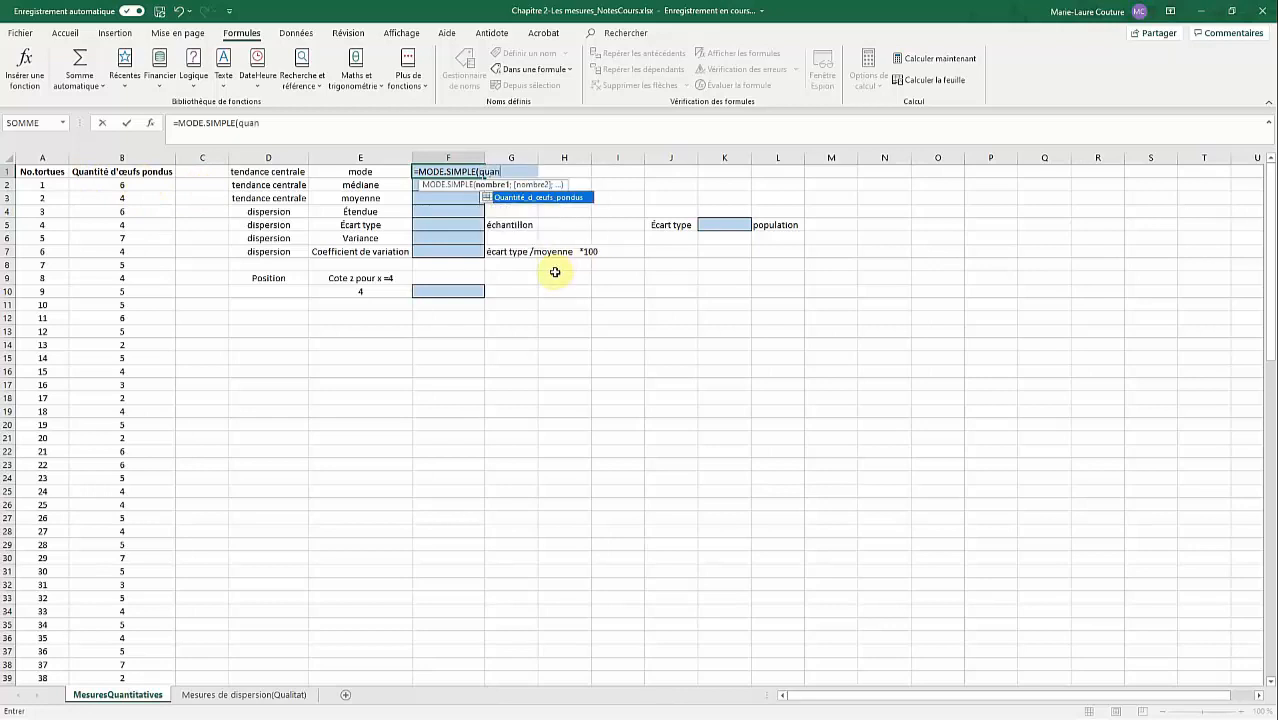
pyautogui.doubleClick(578, 198)
pyautogui.write(')')
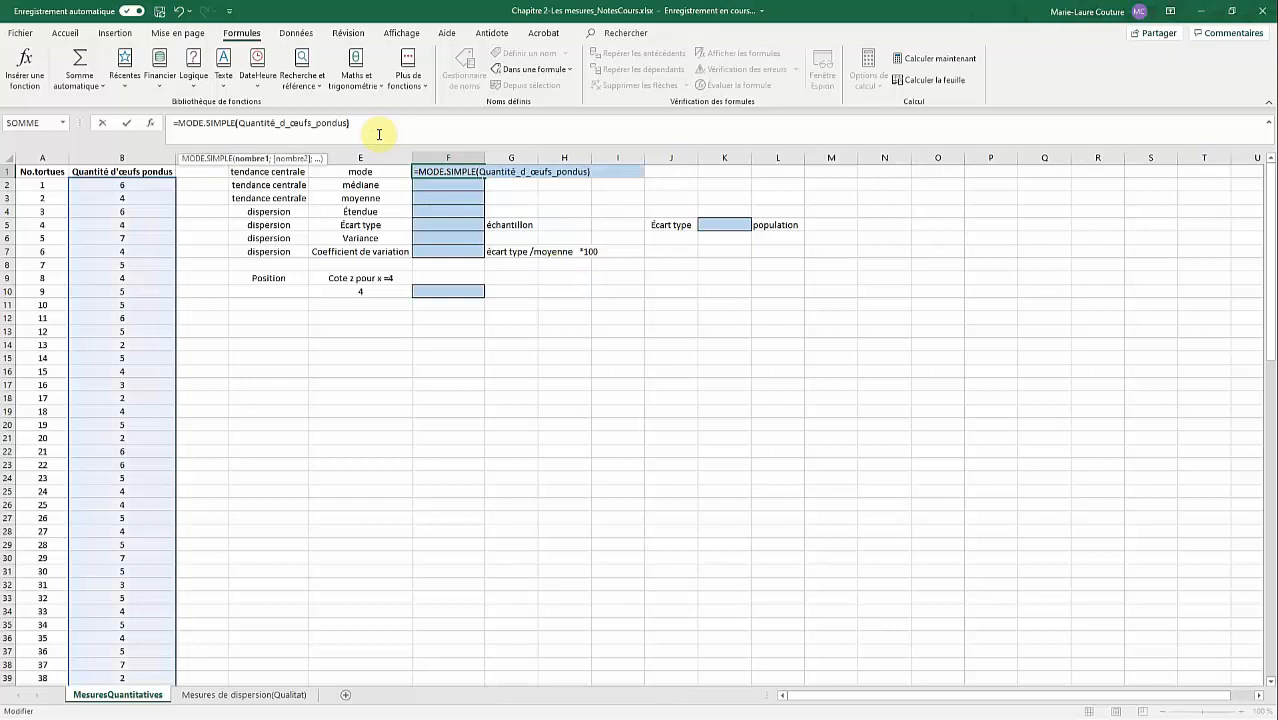
pyautogui.press('Return')
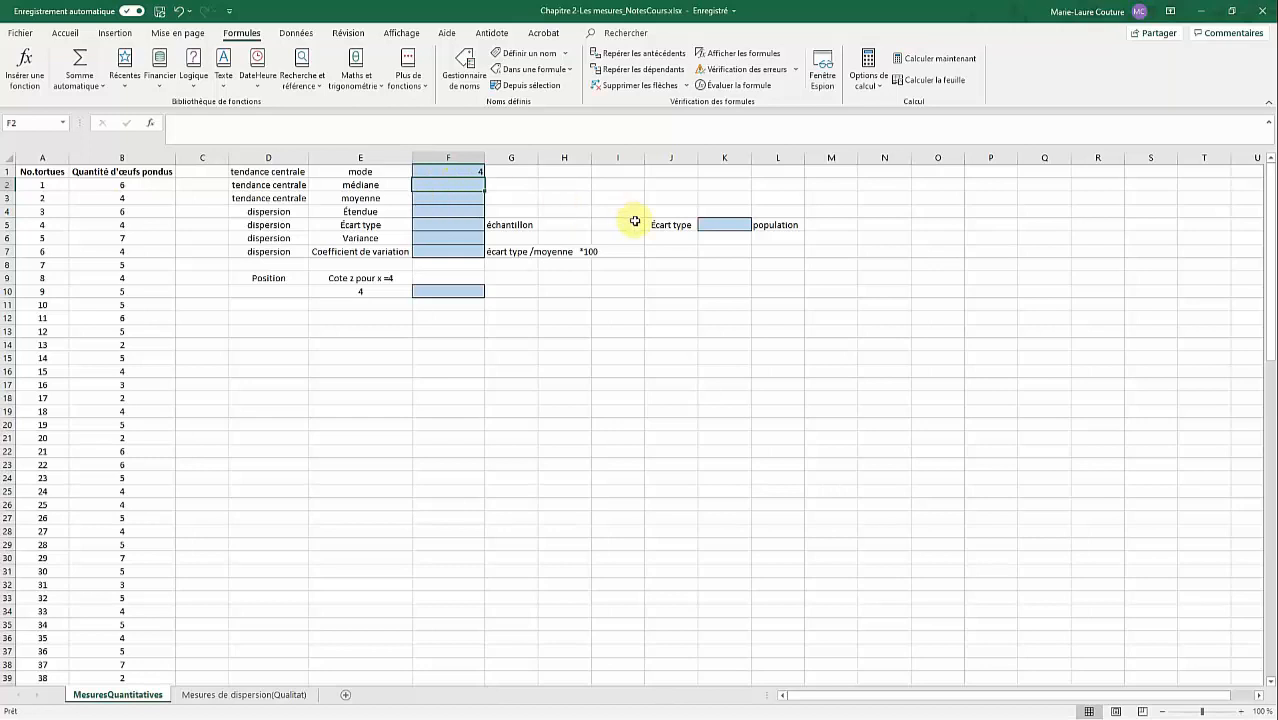
# Step: Calculate the median in cell F2 with =MEDIANE(Quantité_d_œufs_pondus)
pyautogui.write('=')
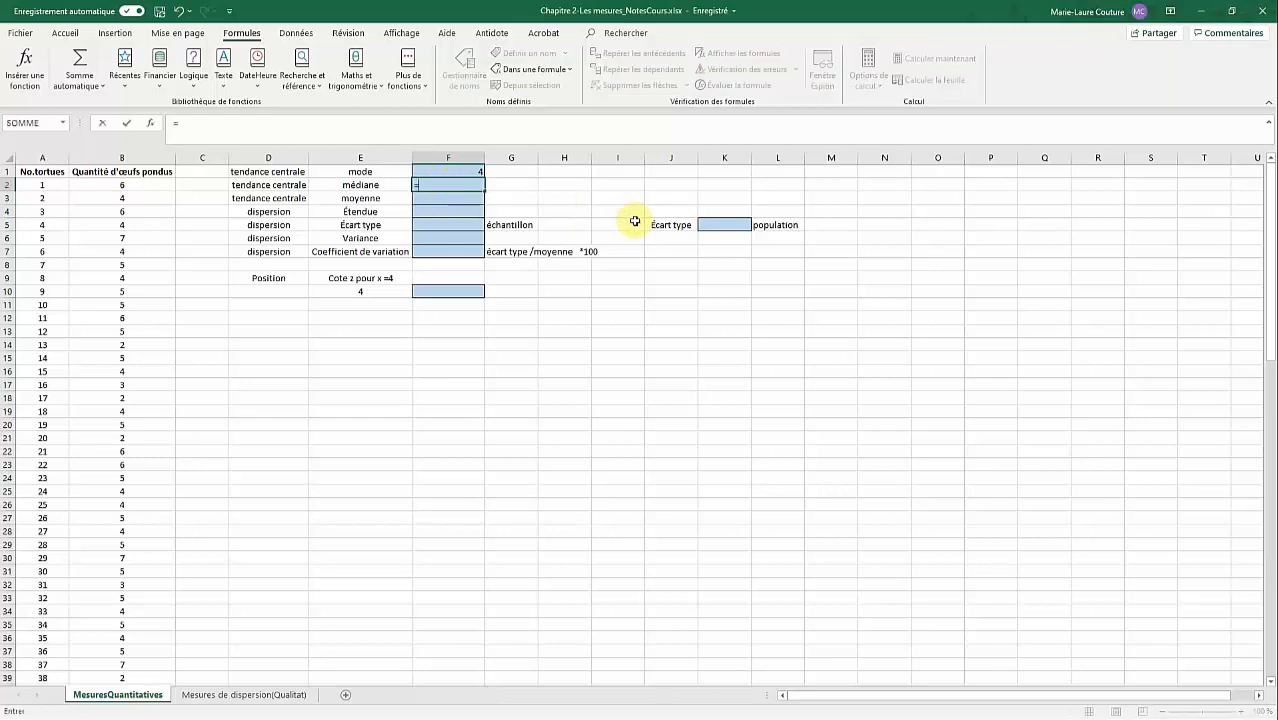
pyautogui.write('med')
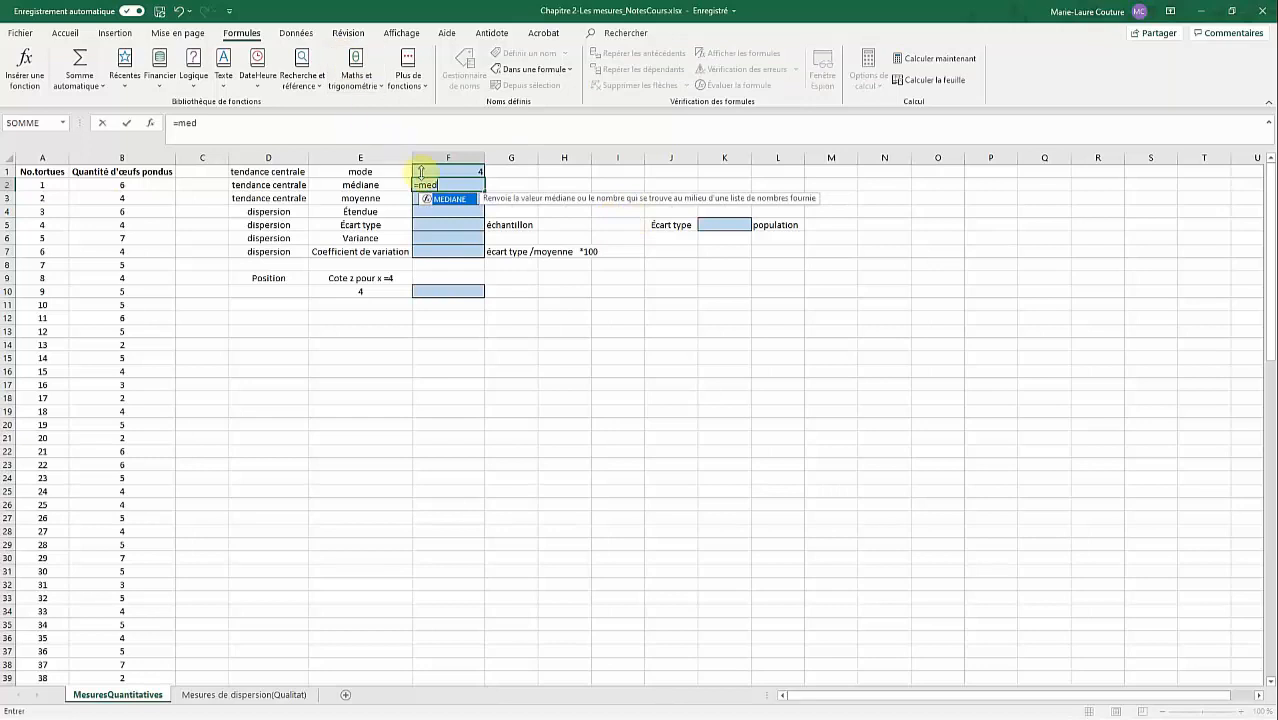
pyautogui.doubleClick(463, 207)
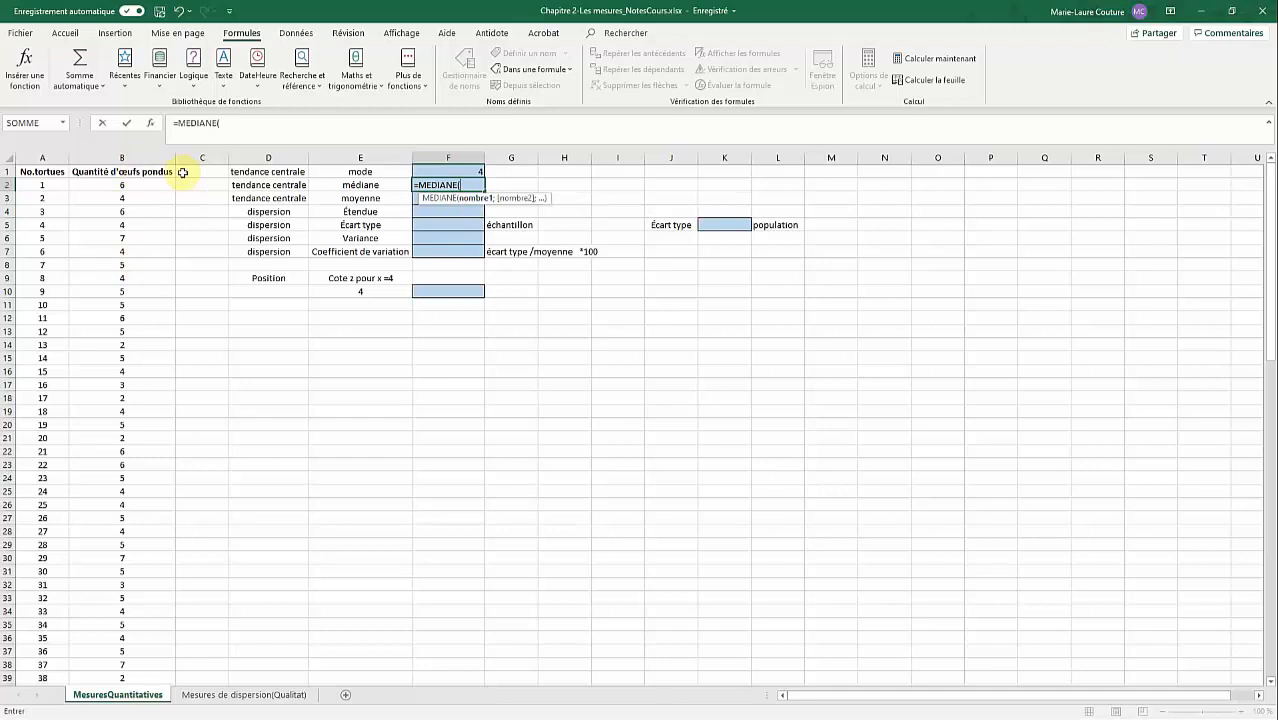
pyautogui.write('quant')
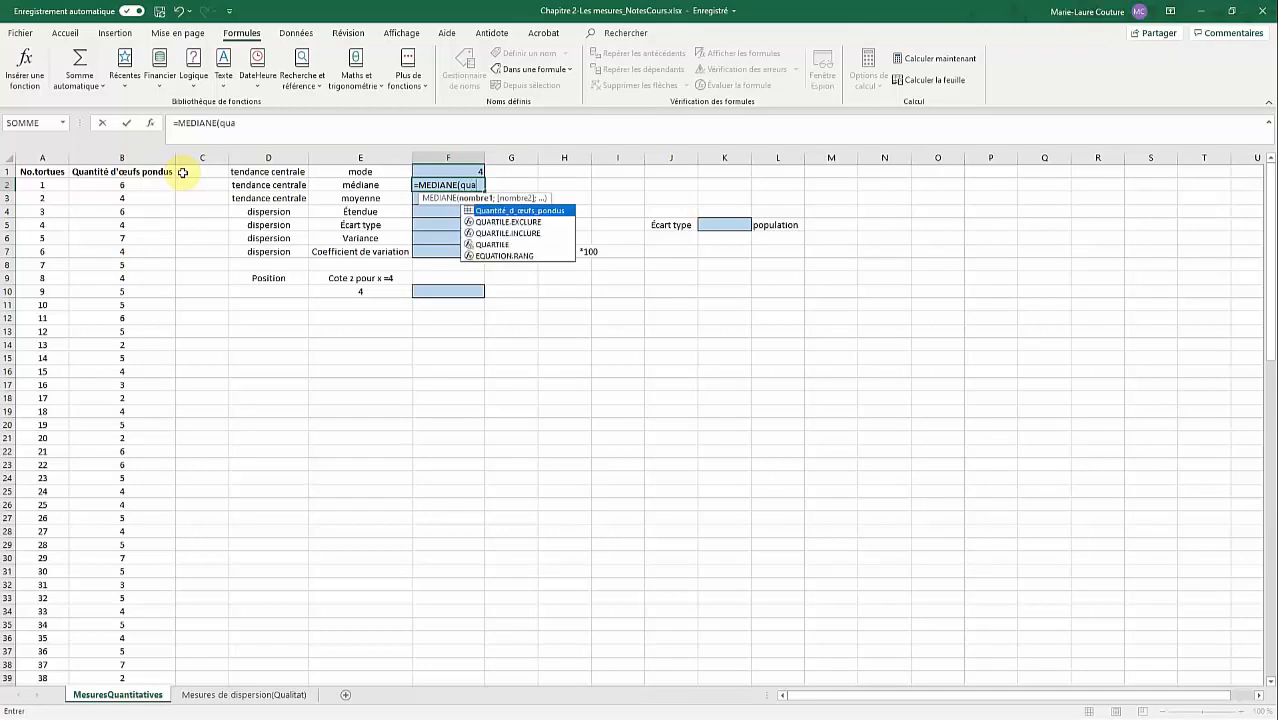
pyautogui.doubleClick(536, 212)
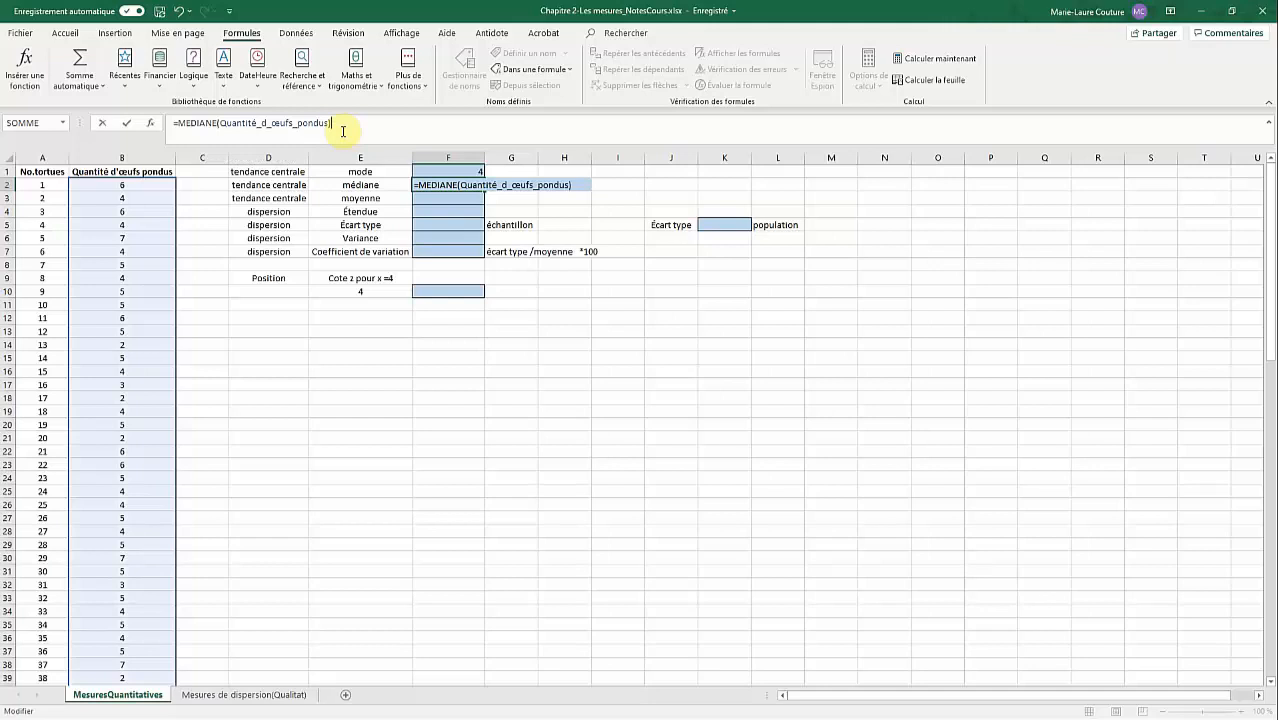
pyautogui.press('Return')
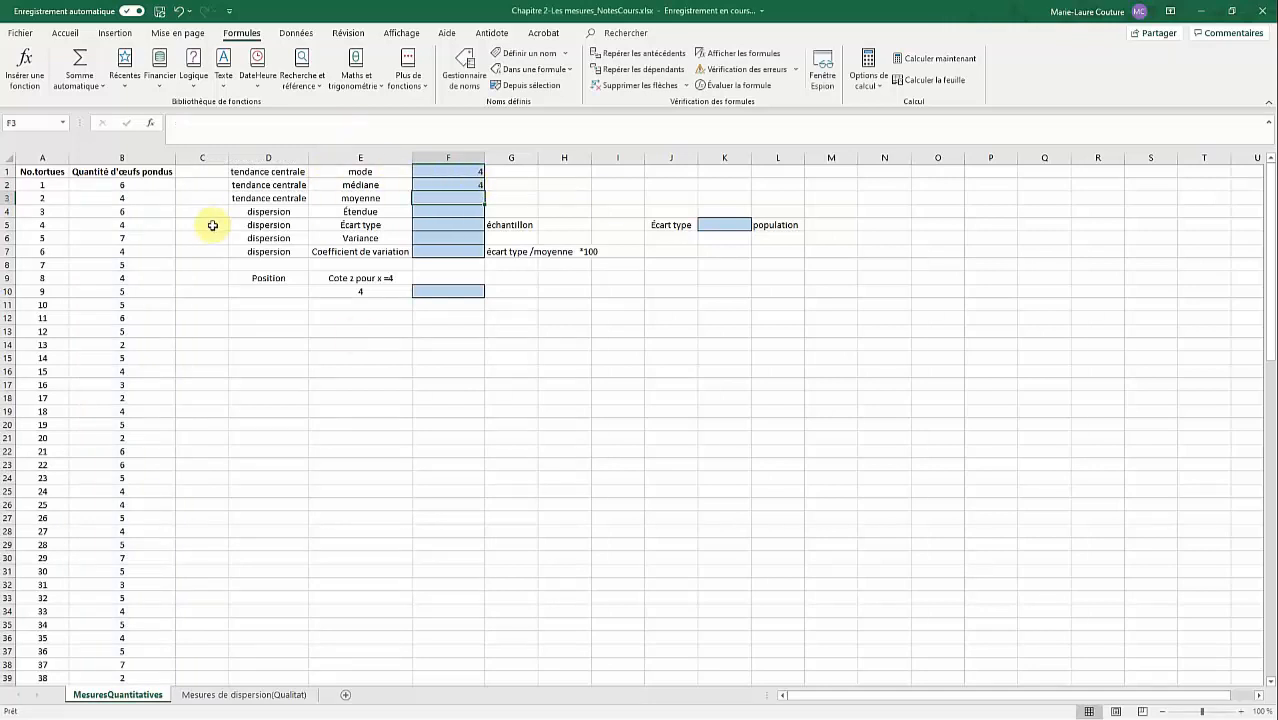
# Step: Sort the turtle data by Quantité d'œufs pondus, from smallest to largest
pyautogui.click(100, 209)
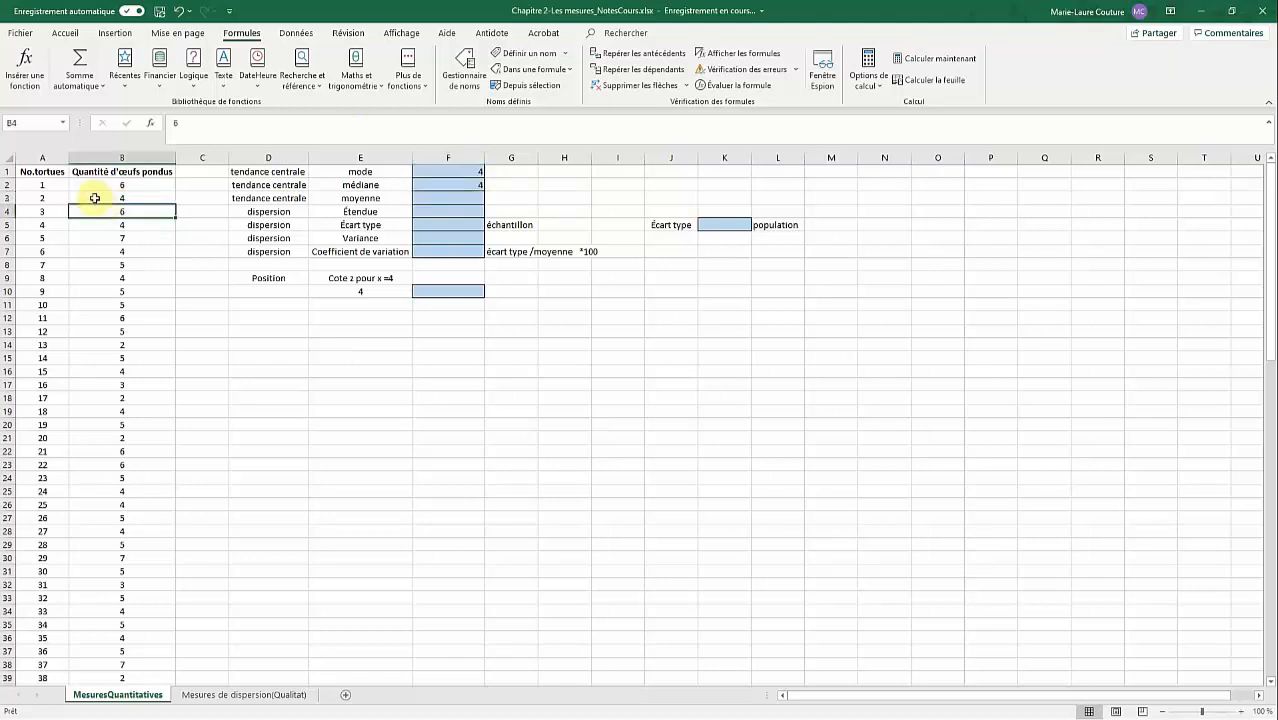
pyautogui.click(296, 36)
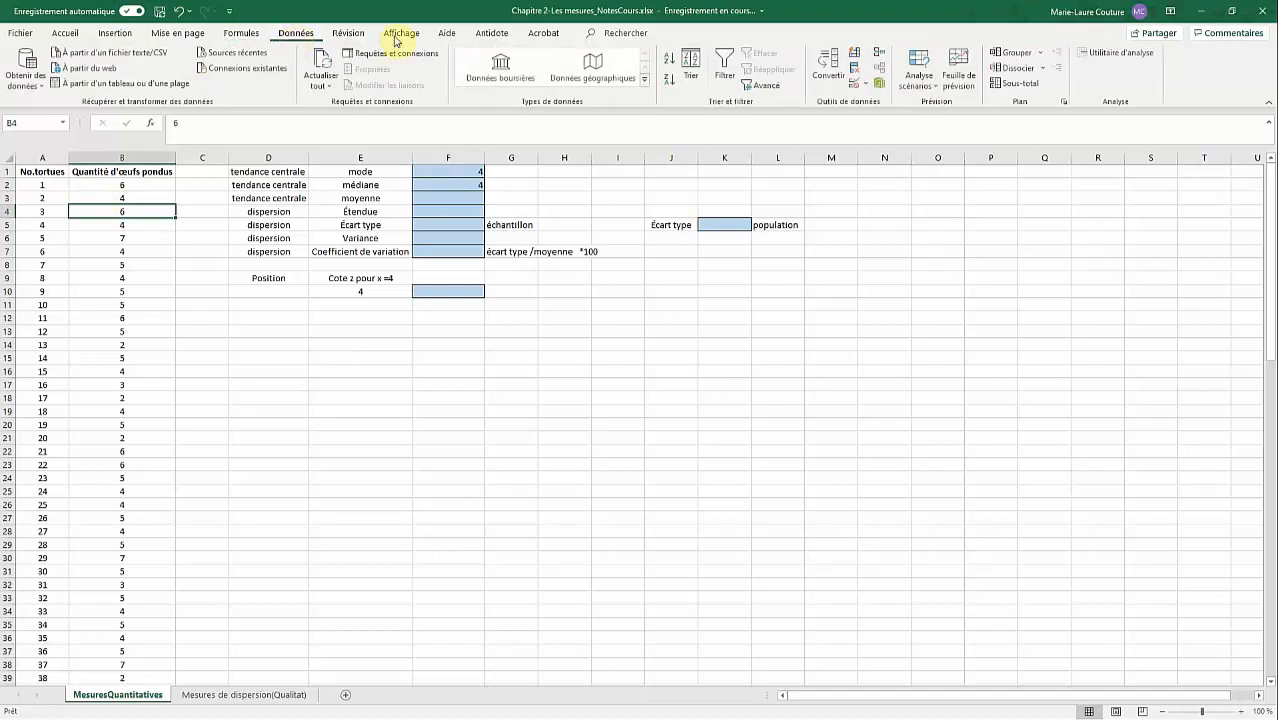
pyautogui.click(693, 62)
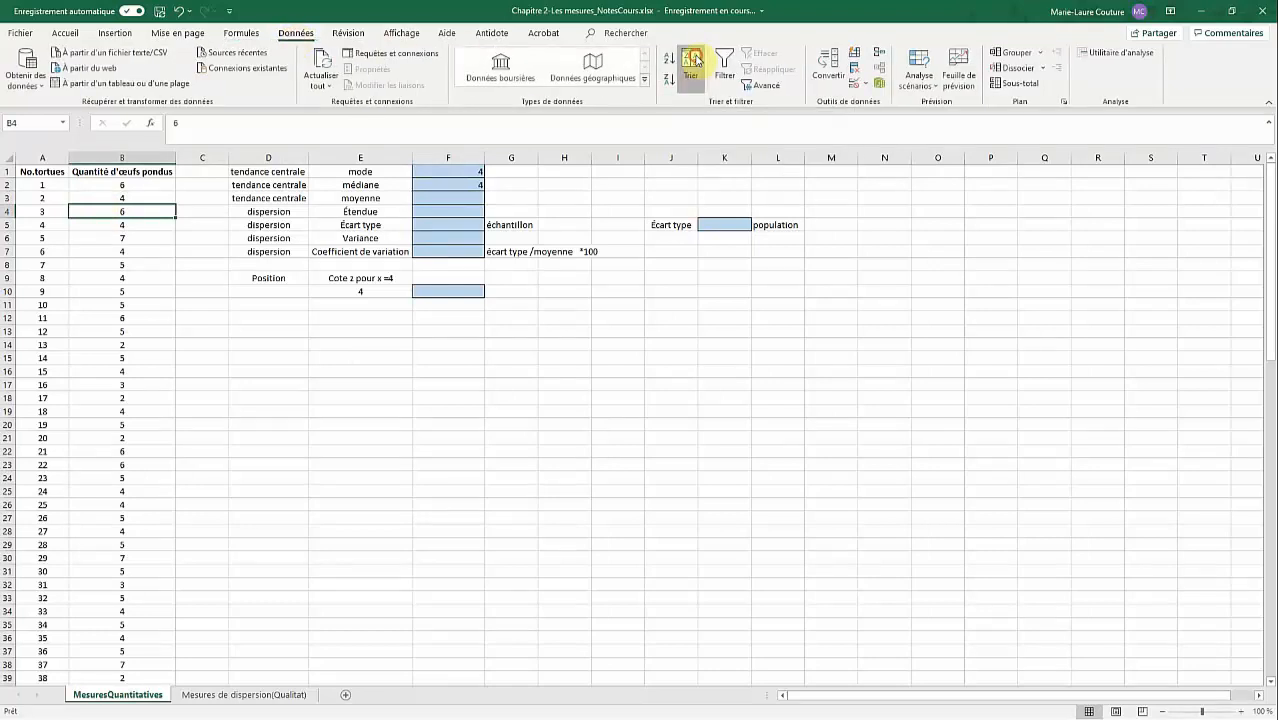
pyautogui.click(679, 257)
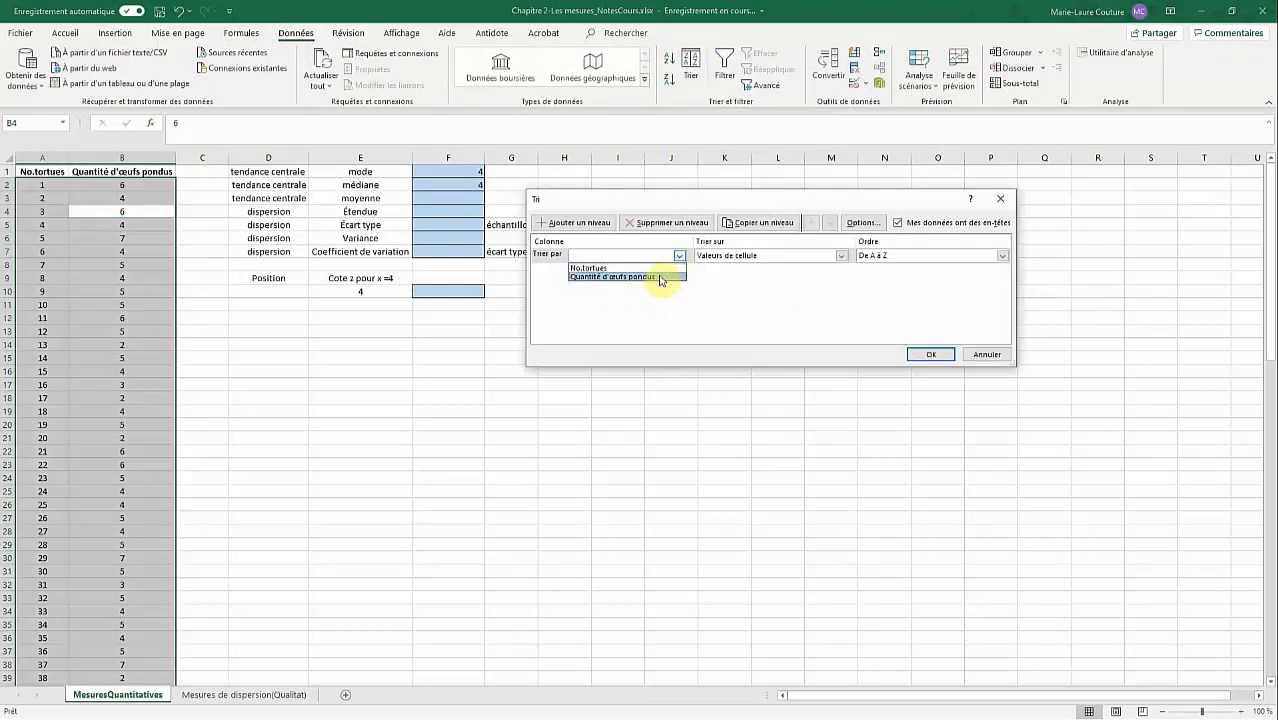
pyautogui.click(659, 277)
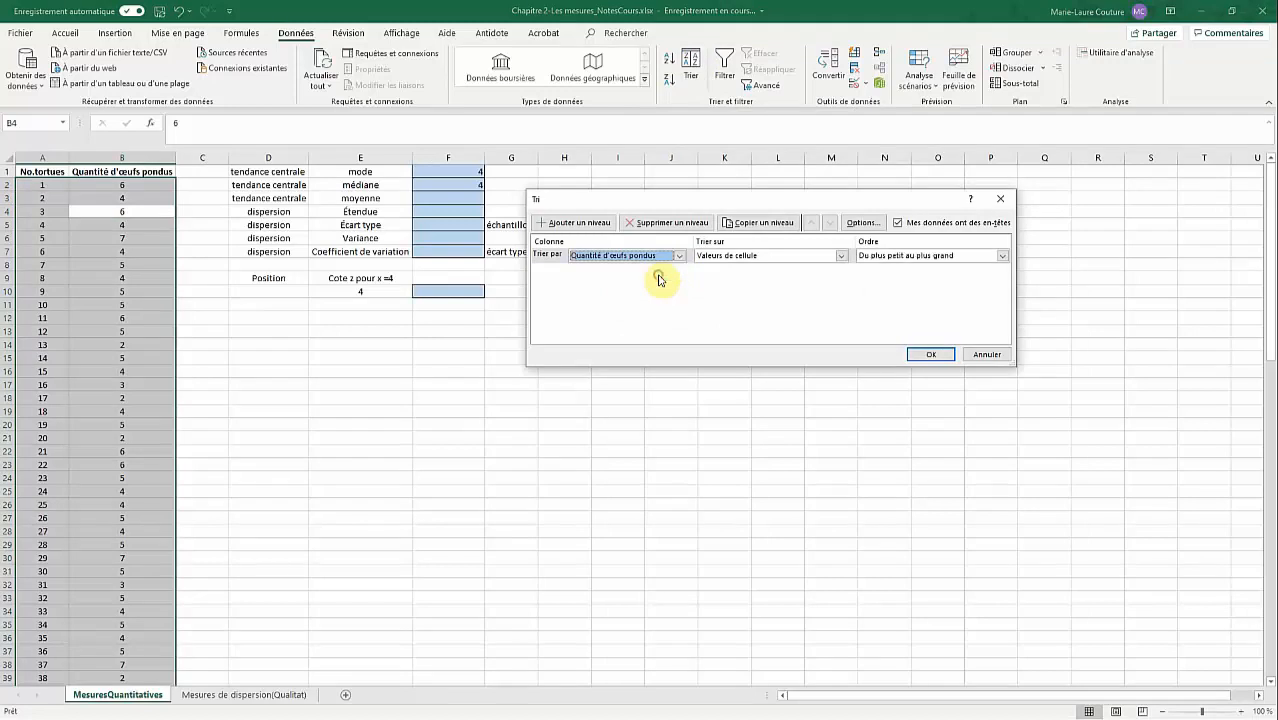
pyautogui.press('Return')
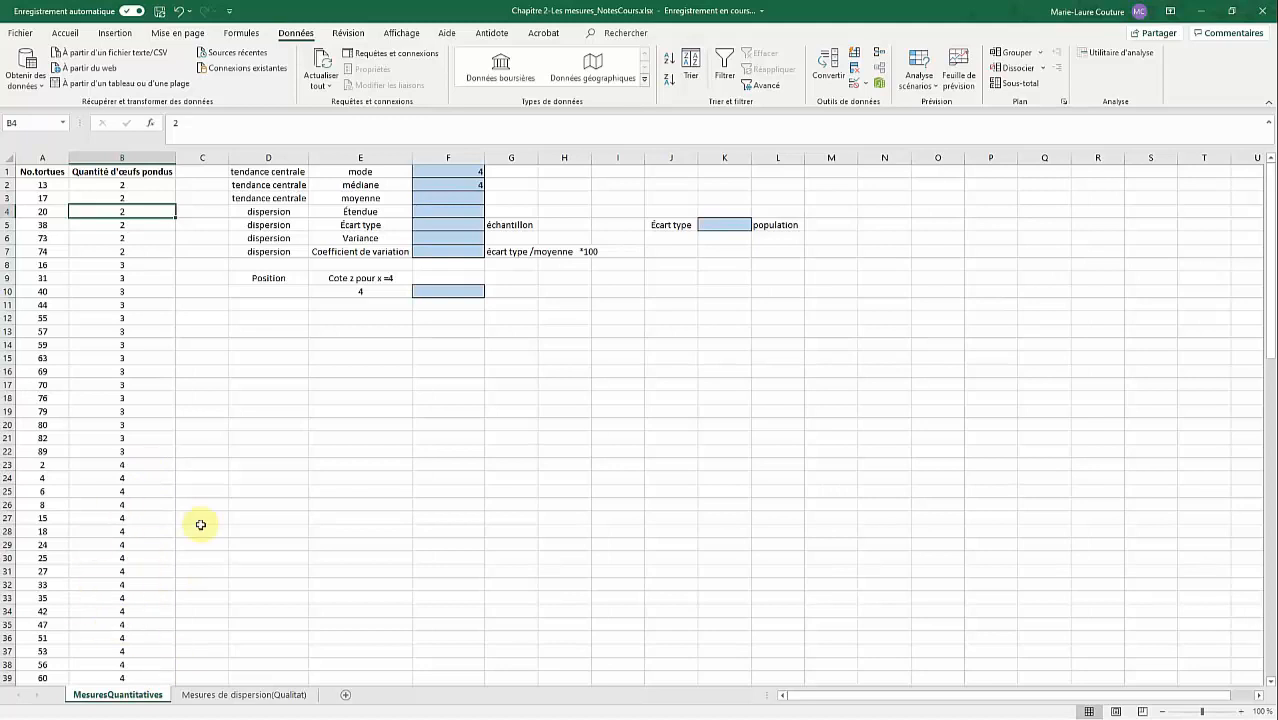
# Step: Calculate the mean in cell F3 with the MOYENNE function on the Quantité_d_œufs_pondus range
pyautogui.click(457, 199)
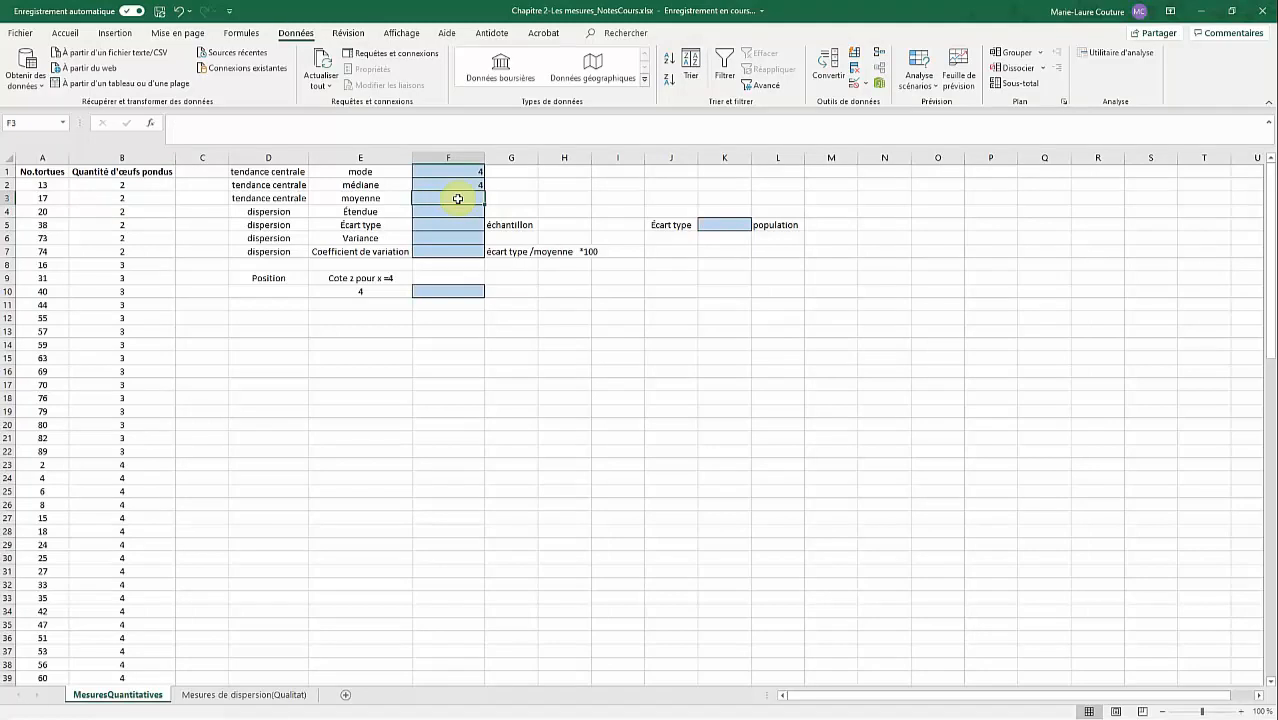
pyautogui.doubleClick(458, 199)
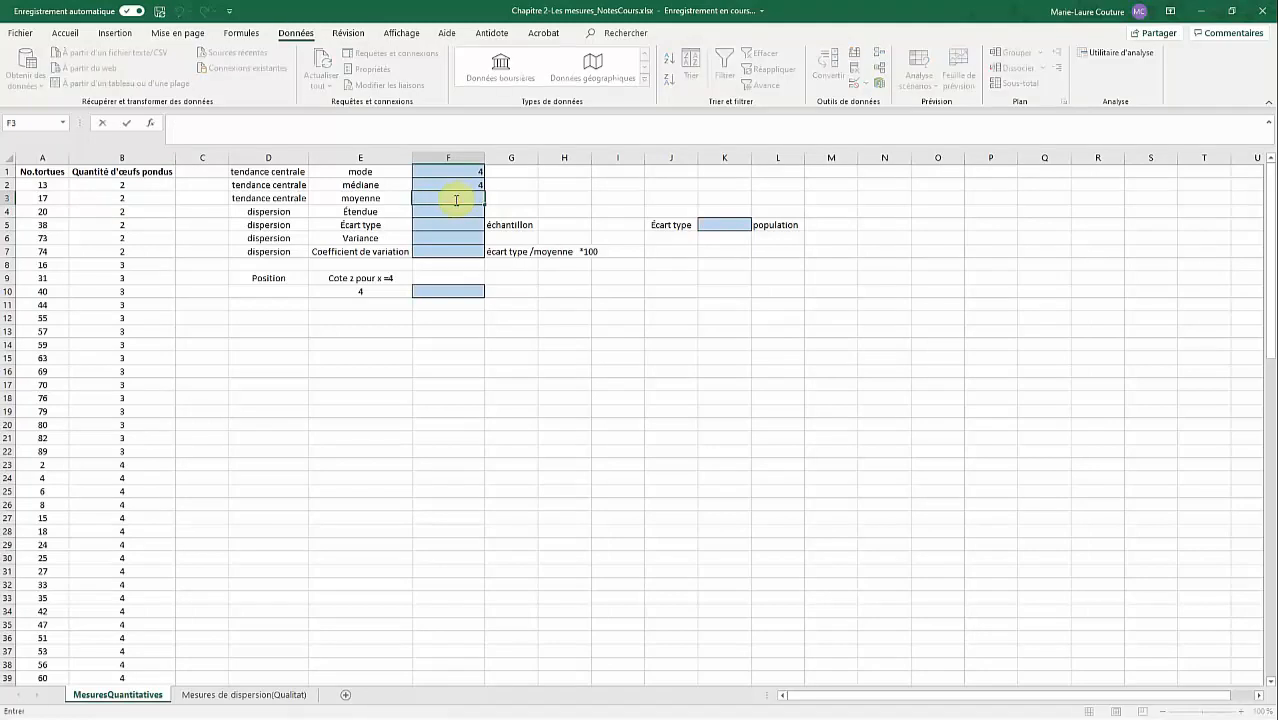
pyautogui.write('=moyenn')
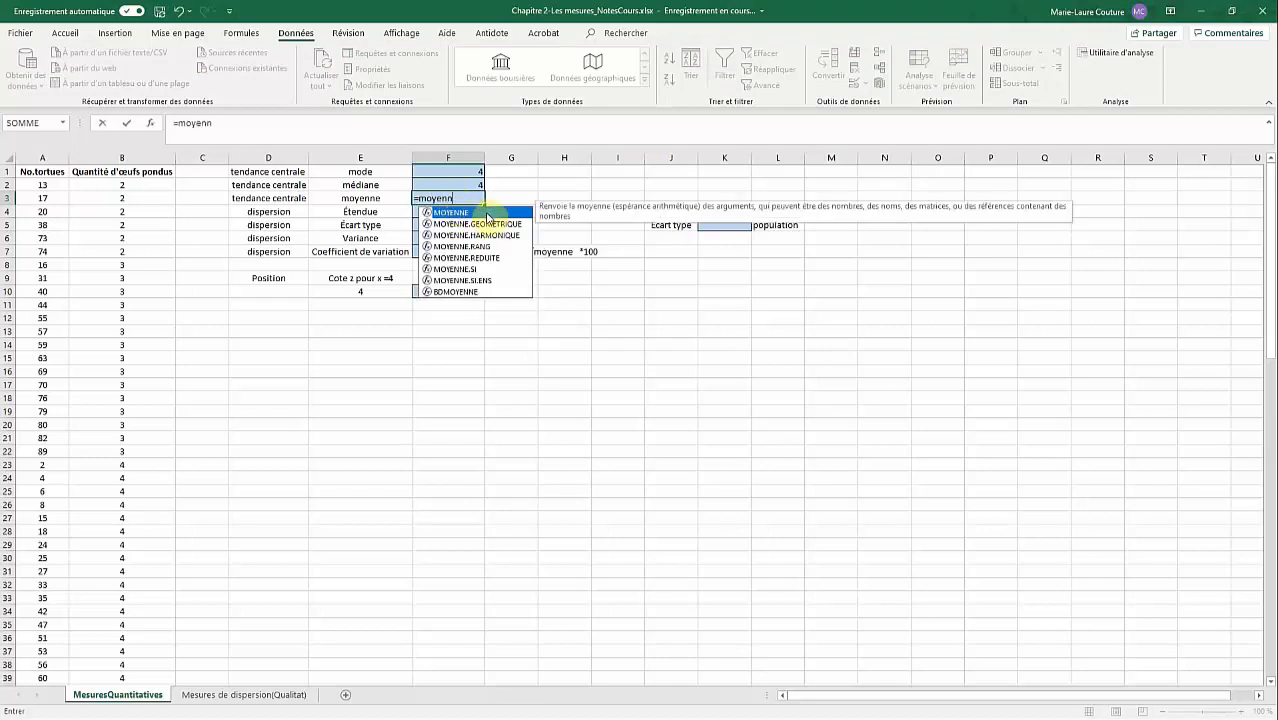
pyautogui.doubleClick(487, 214)
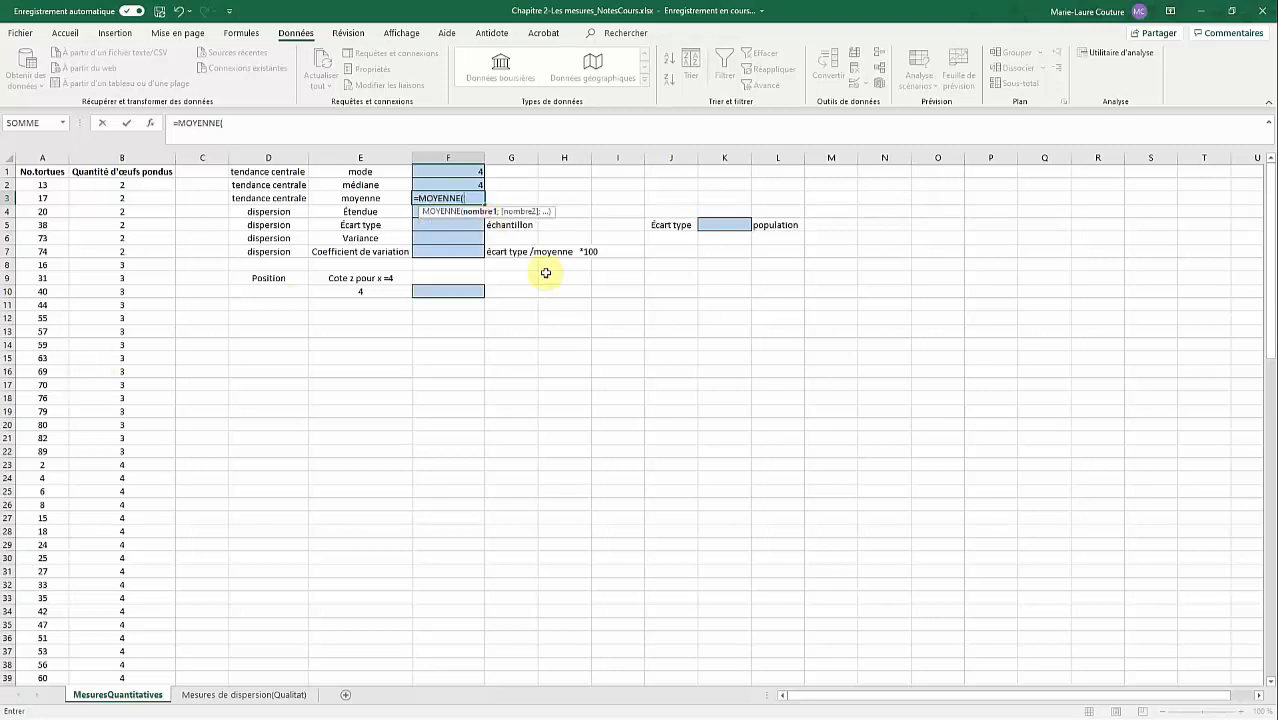
pyautogui.write('quanti')
pyautogui.doubleClick(480, 225)
pyautogui.press('Return')
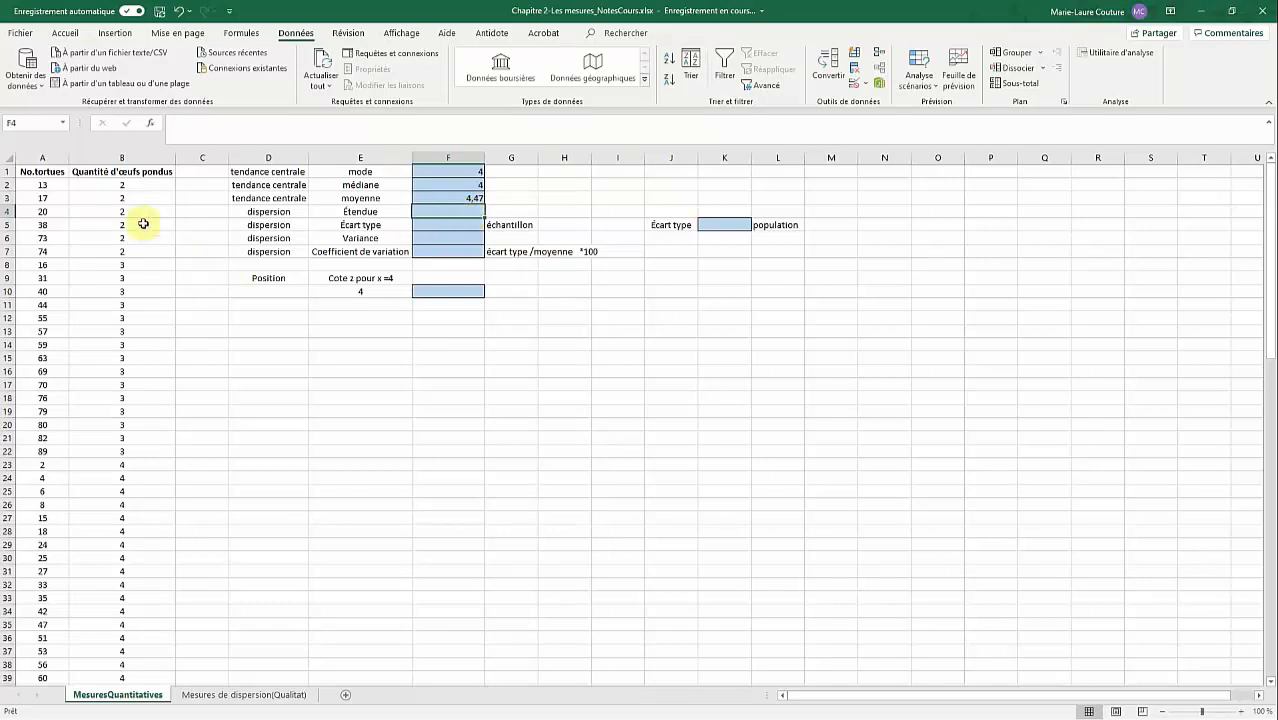
# Step: Enter the note Max-Min in cell G4, beside the Étendue result cell
pyautogui.doubleClick(438, 211)
pyautogui.click(505, 207)
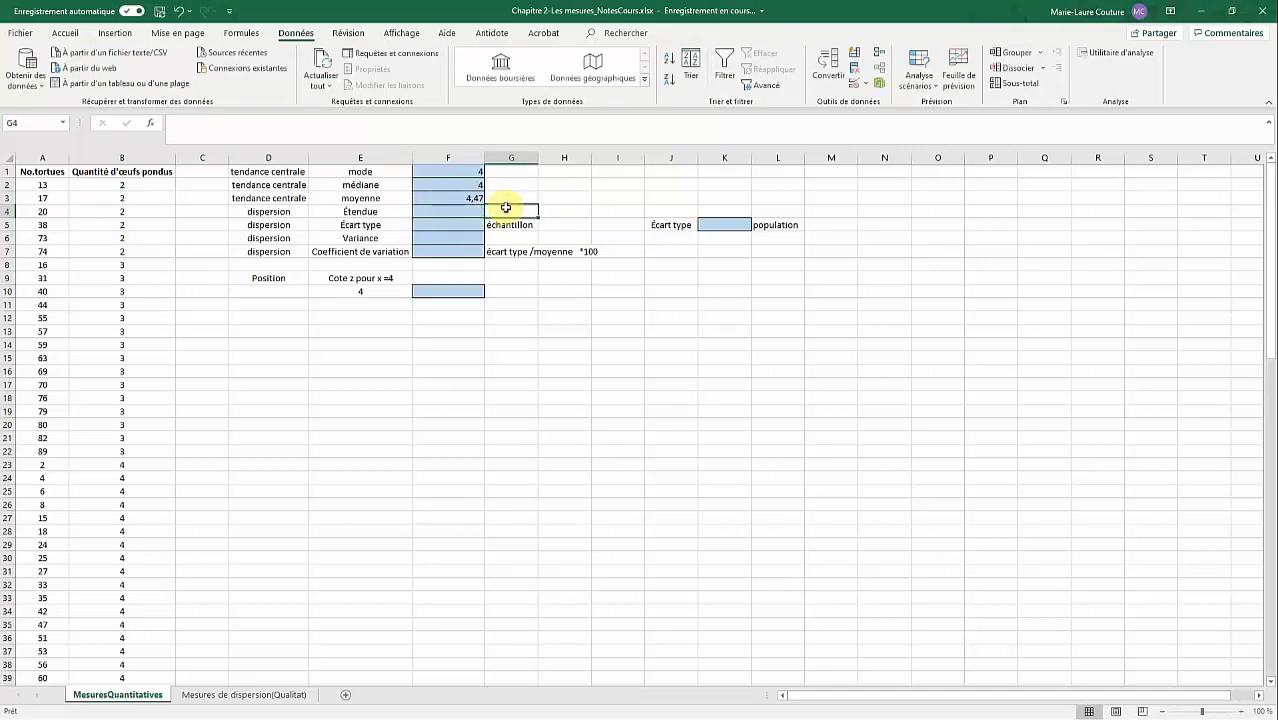
pyautogui.write('Max-')
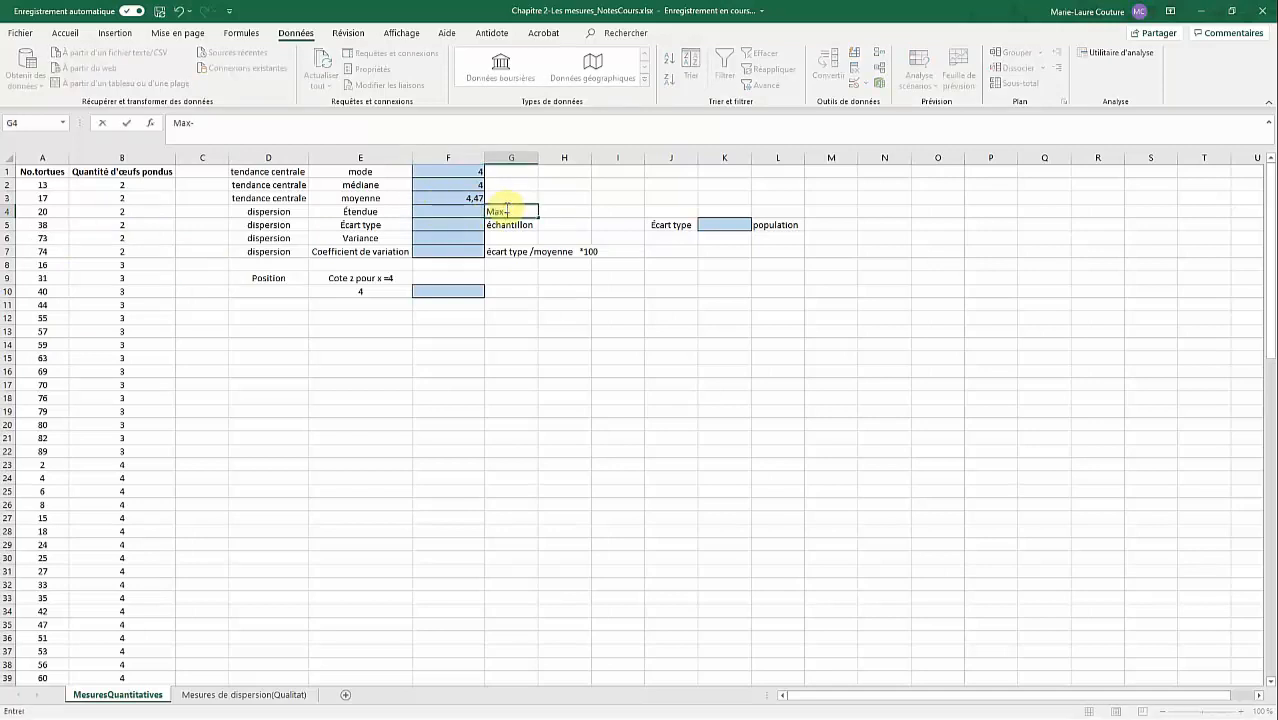
pyautogui.write('Min')
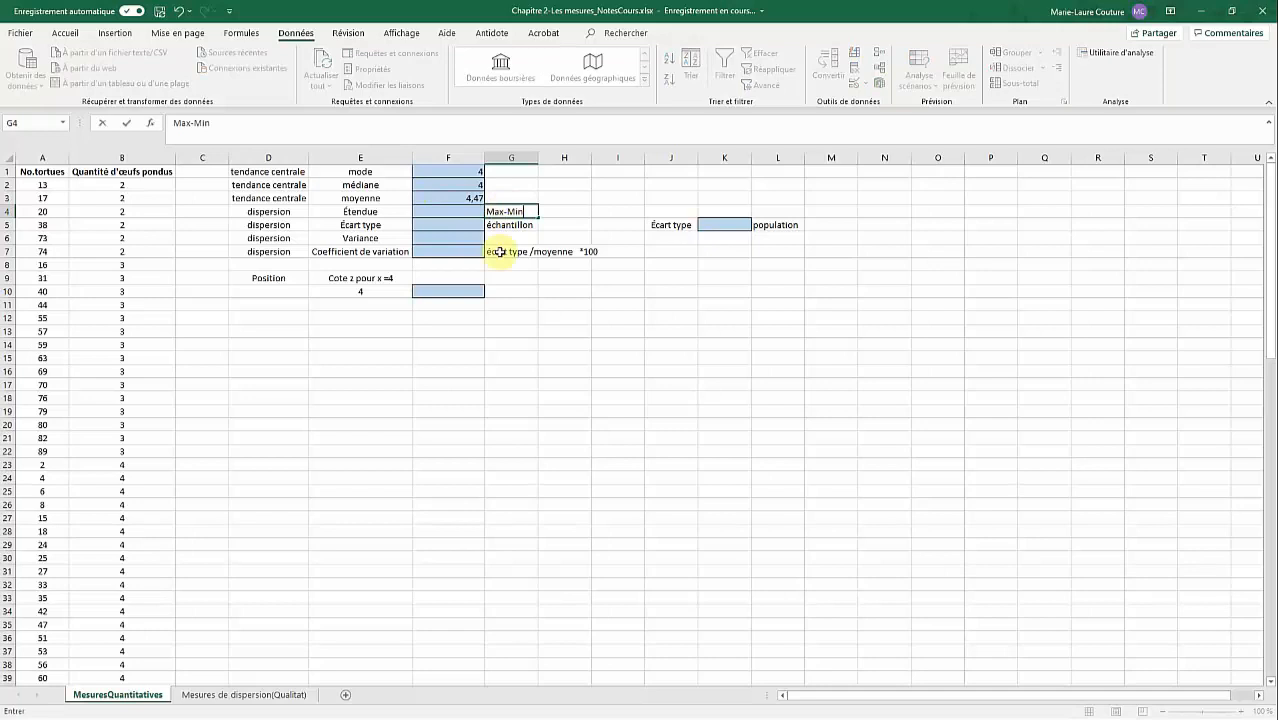
pyautogui.press('Left')
# Step: Calculate the range in cell F4 with =MAX(Quantité_d_œufs_pondus)-MIN(Quantité_d_œufs_pondus) and check it against the sorted egg data
pyautogui.click(264, 123)
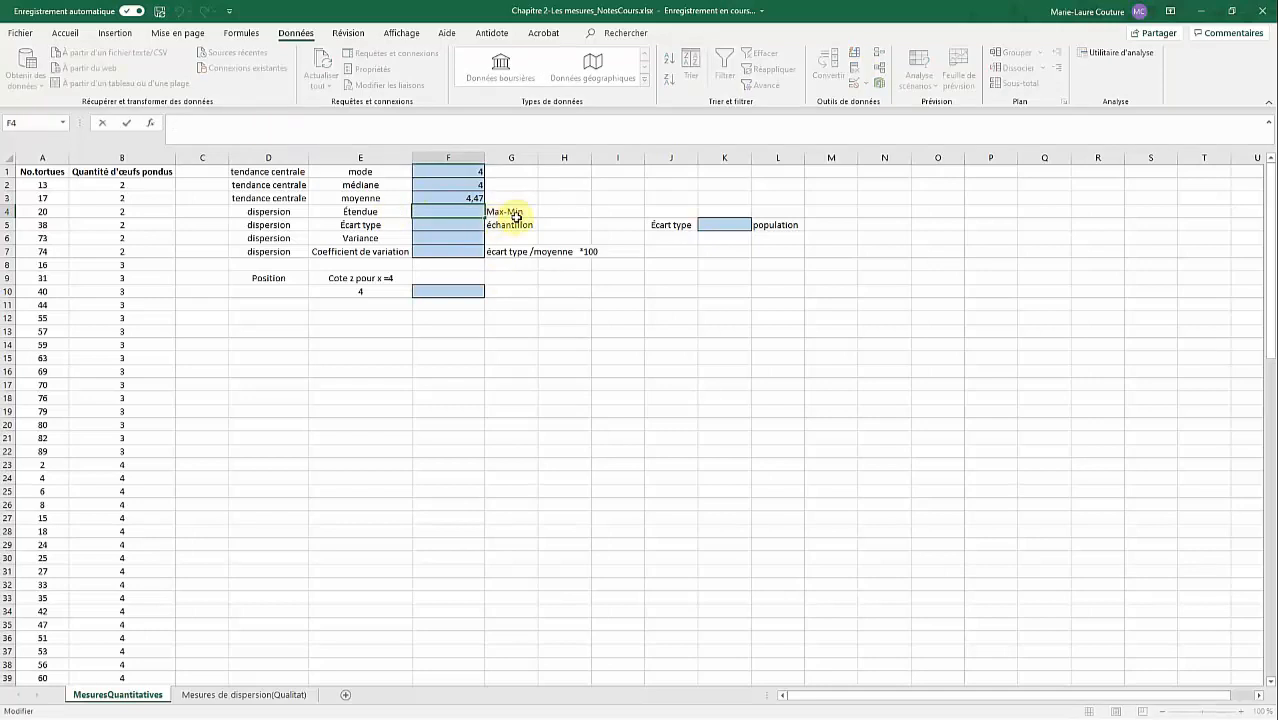
pyautogui.write('=')
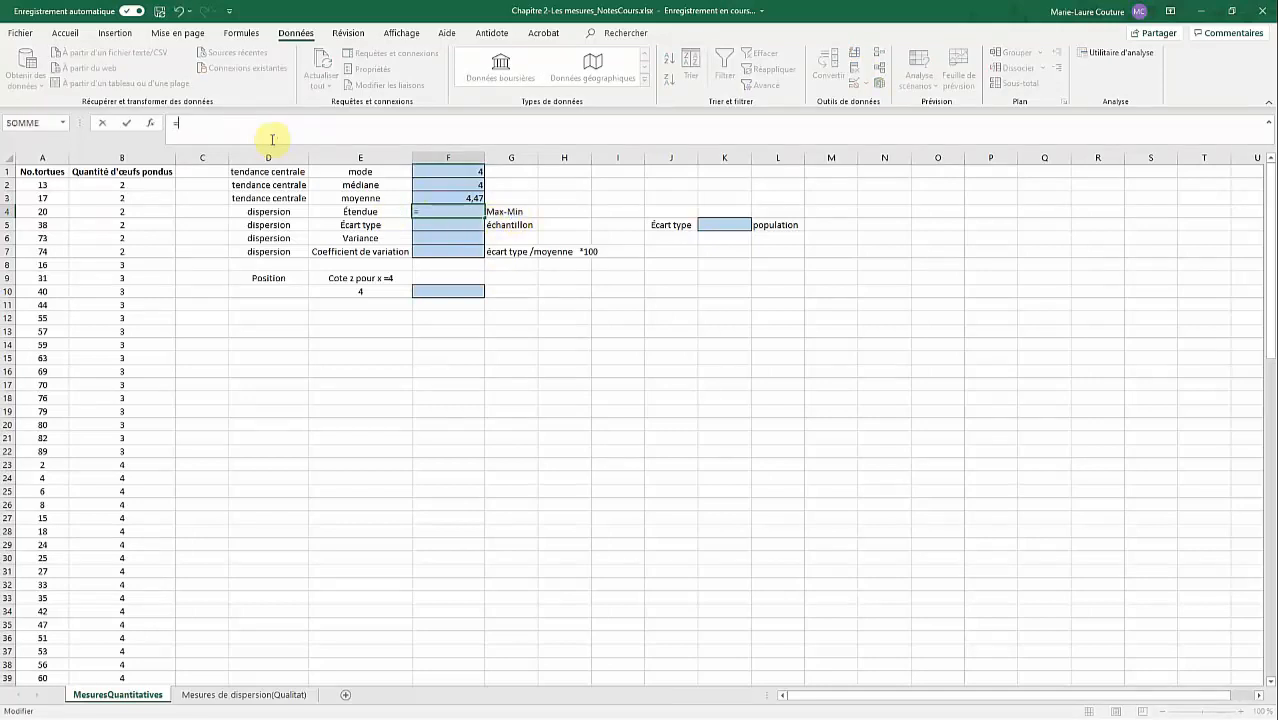
pyautogui.write('max')
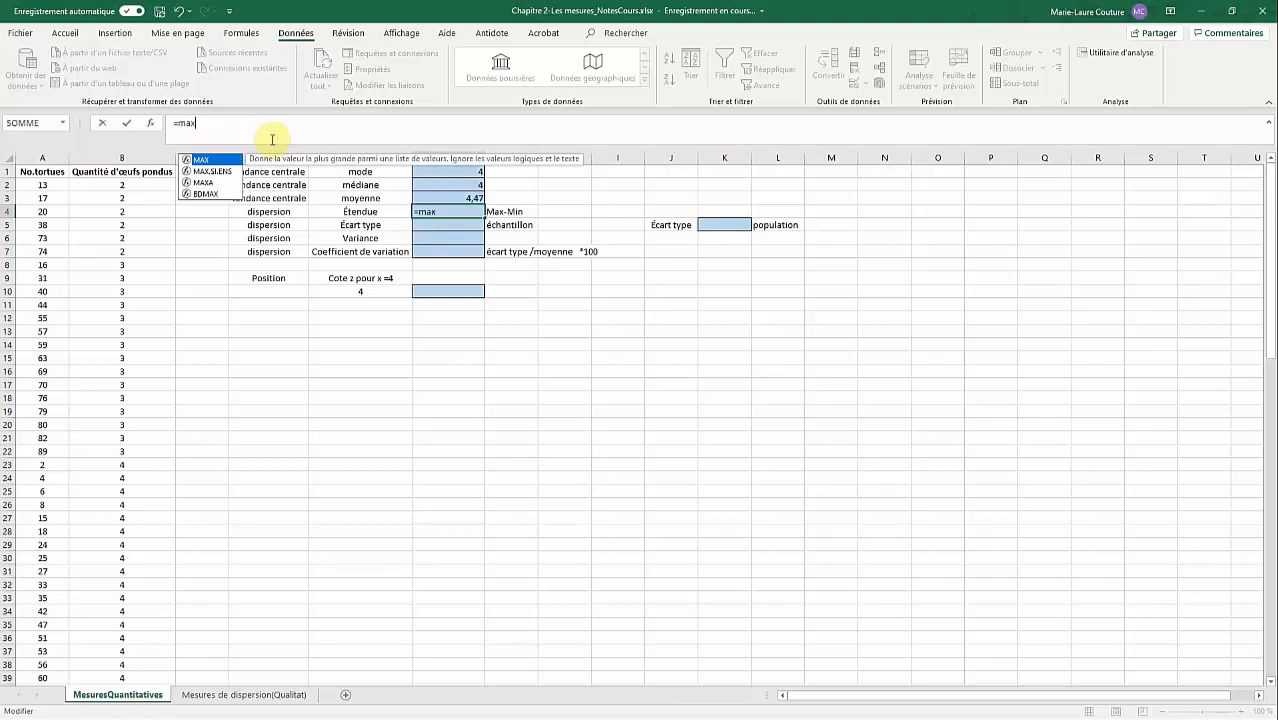
pyautogui.doubleClick(215, 160)
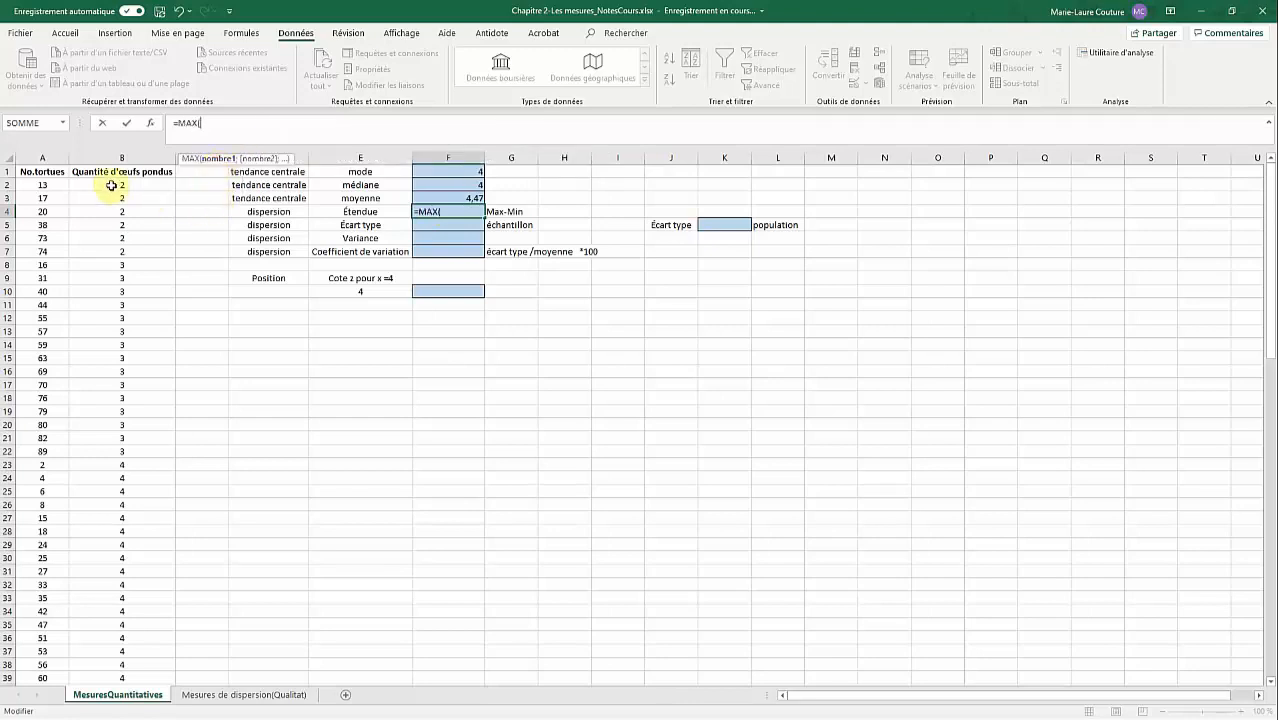
pyautogui.write('Qua')
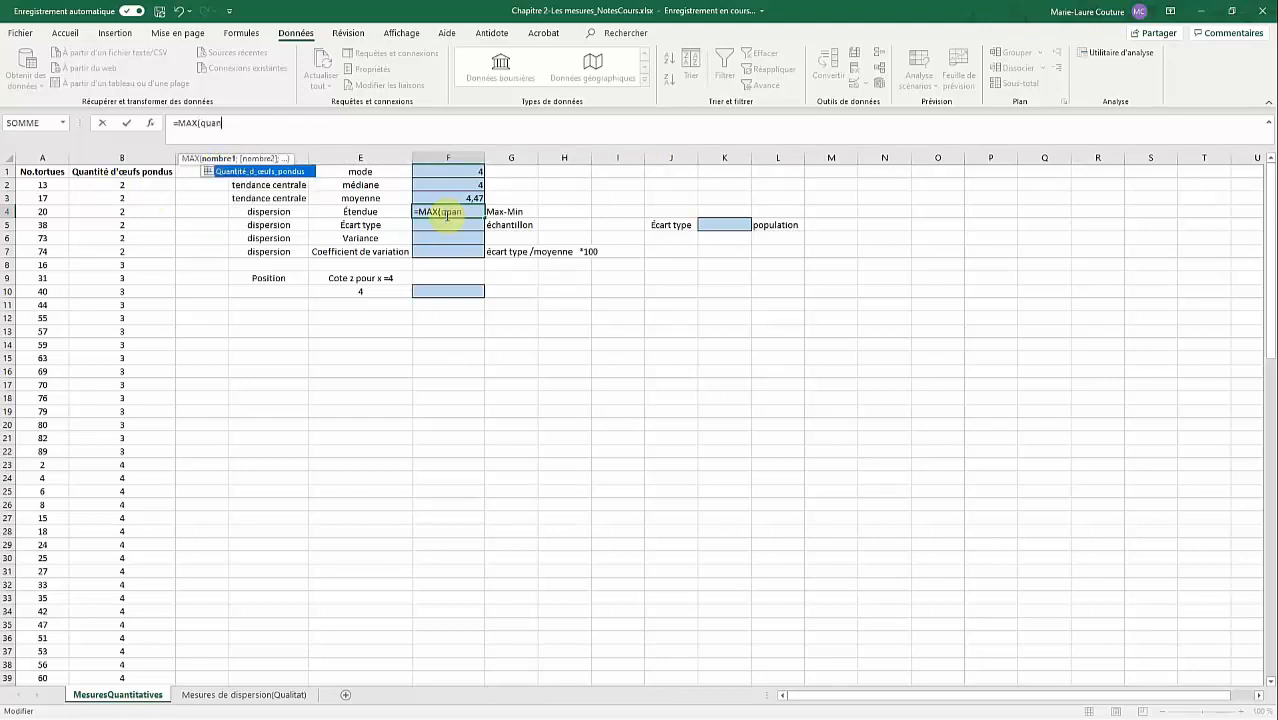
pyautogui.press('Tab')
pyautogui.write(')')
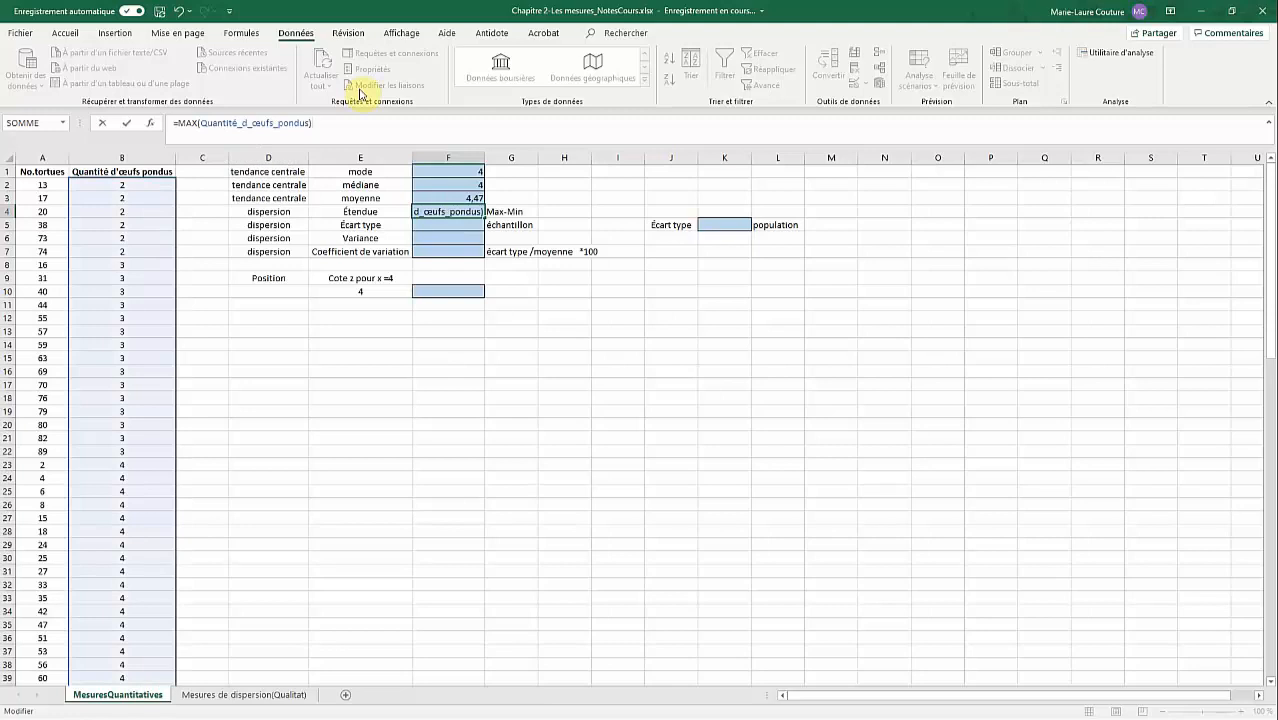
pyautogui.write('-min')
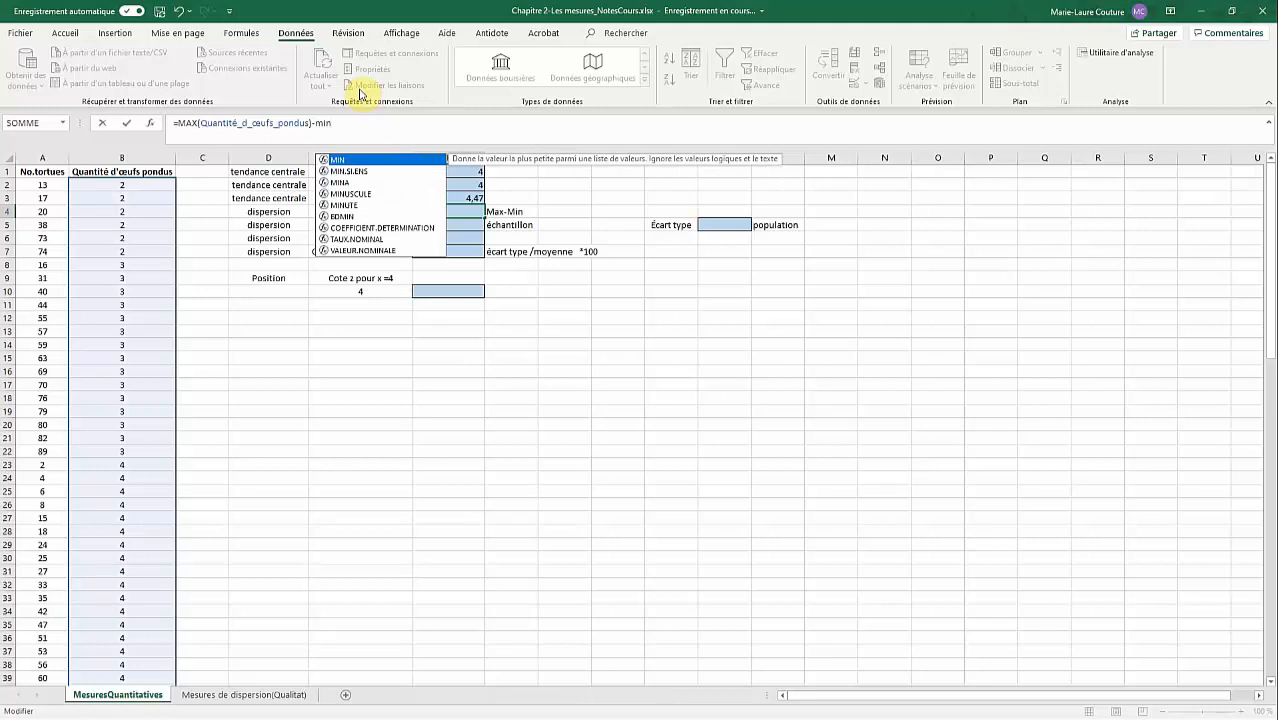
pyautogui.doubleClick(345, 160)
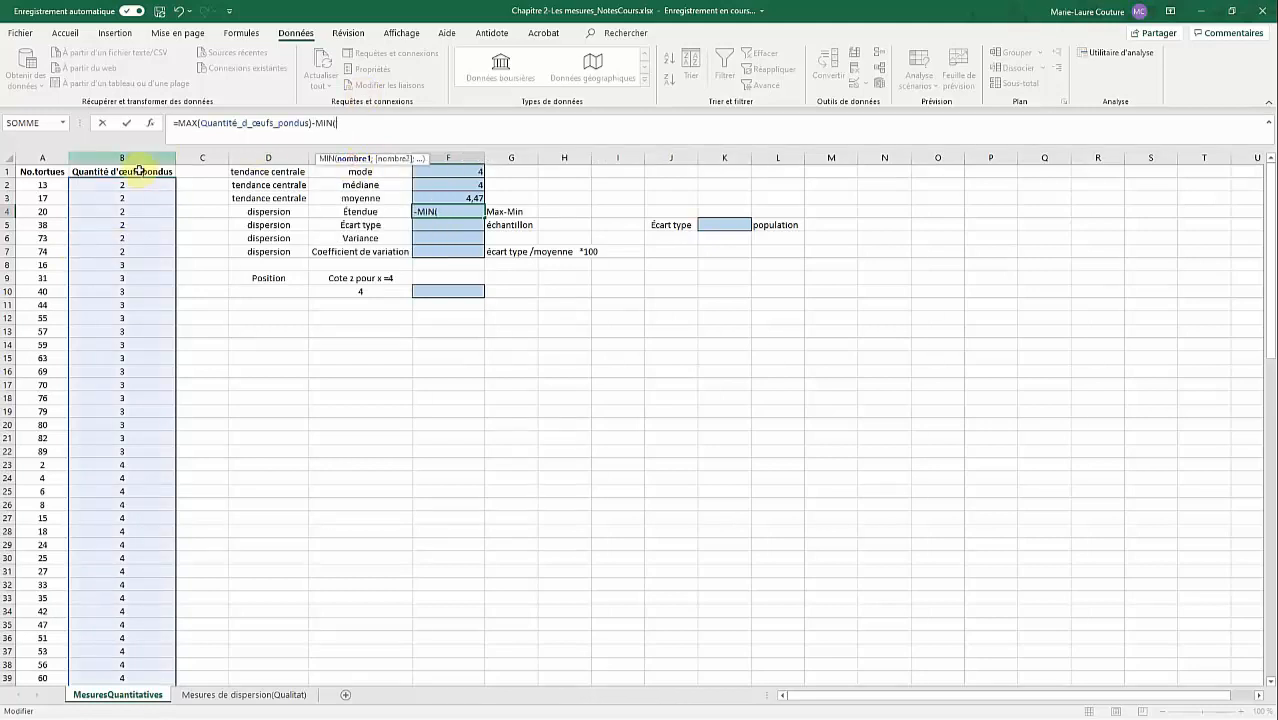
pyautogui.write('qua')
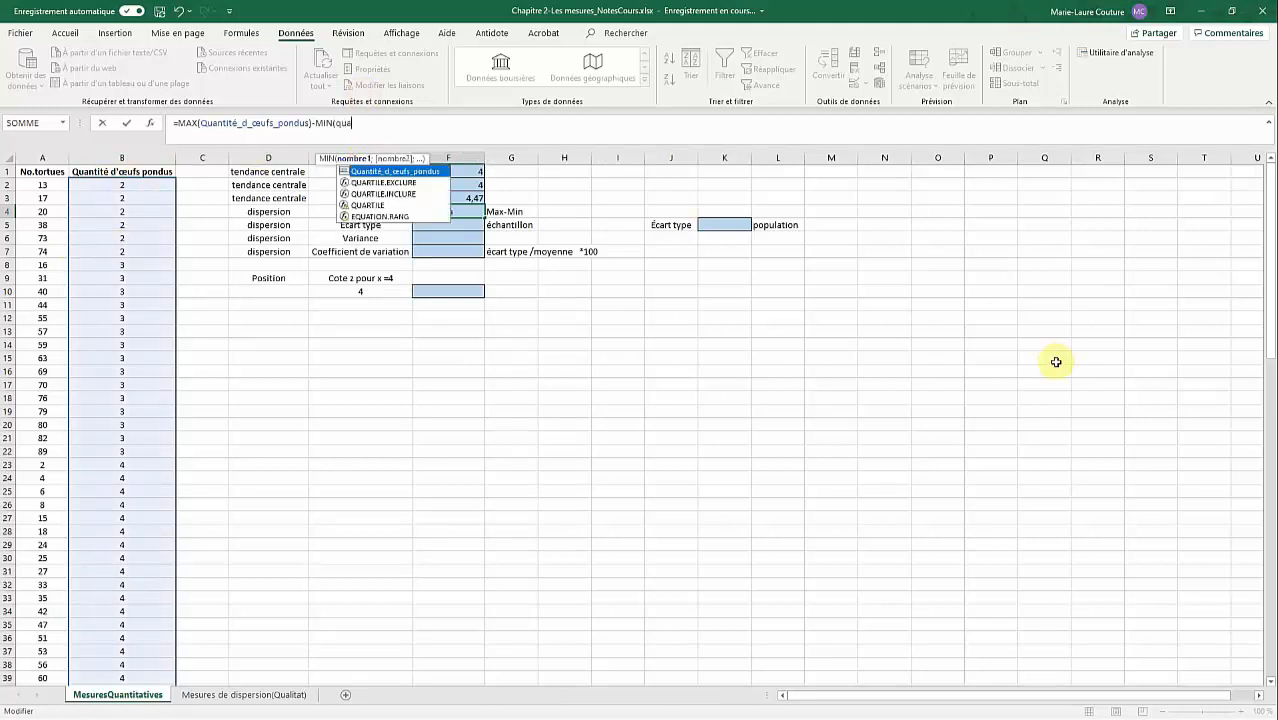
pyautogui.press('Tab')
pyautogui.write(')')
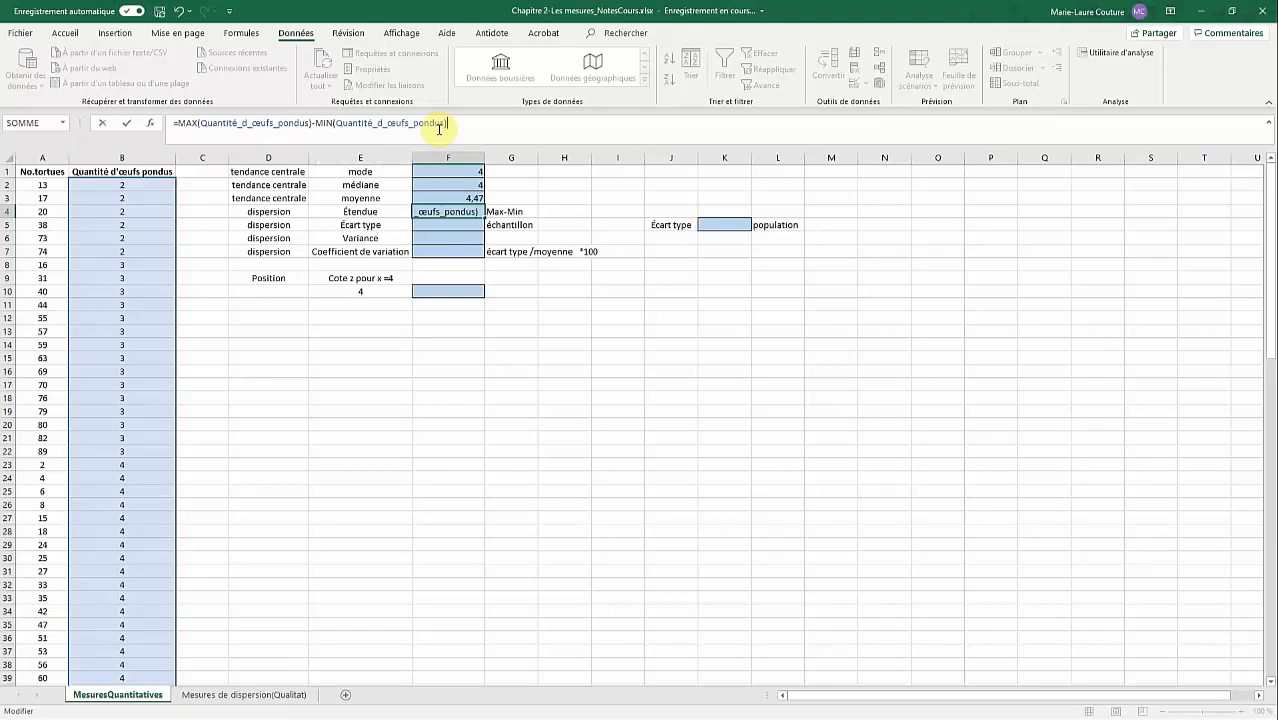
pyautogui.press('Return')
pyautogui.click(467, 210)
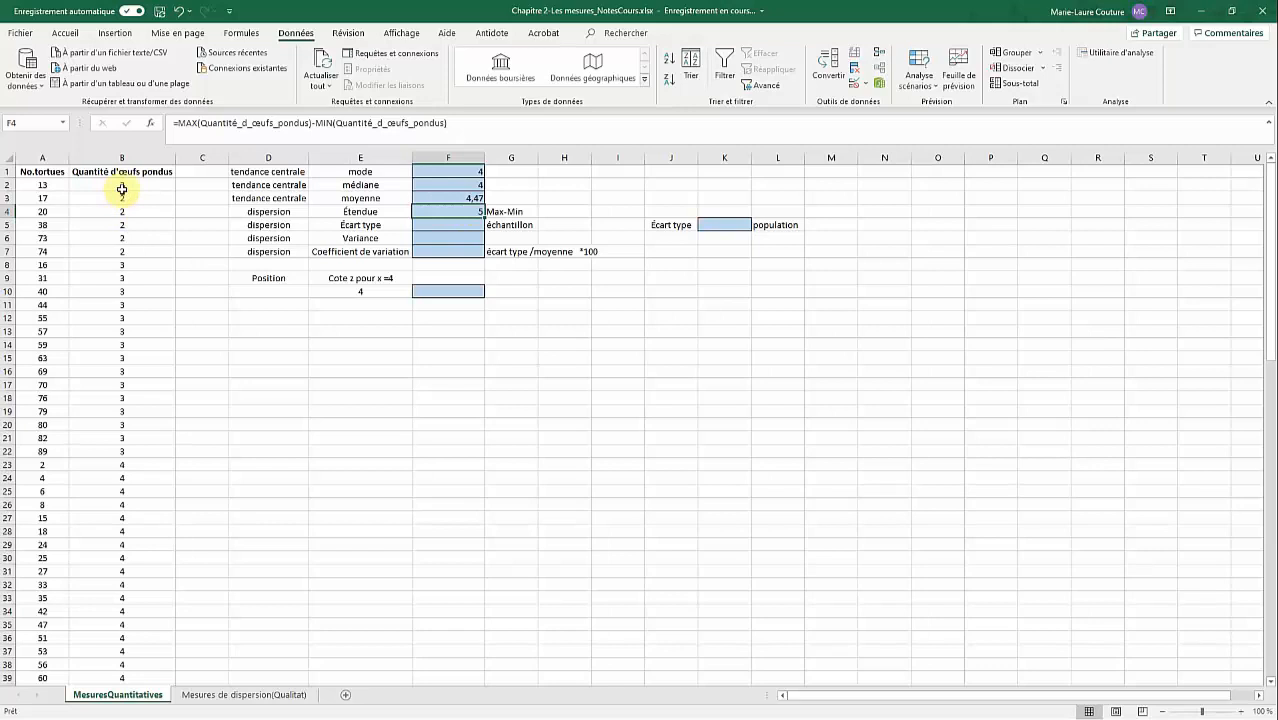
pyautogui.scroll(-17, 138, 250)
pyautogui.scroll(9, 151, 296)
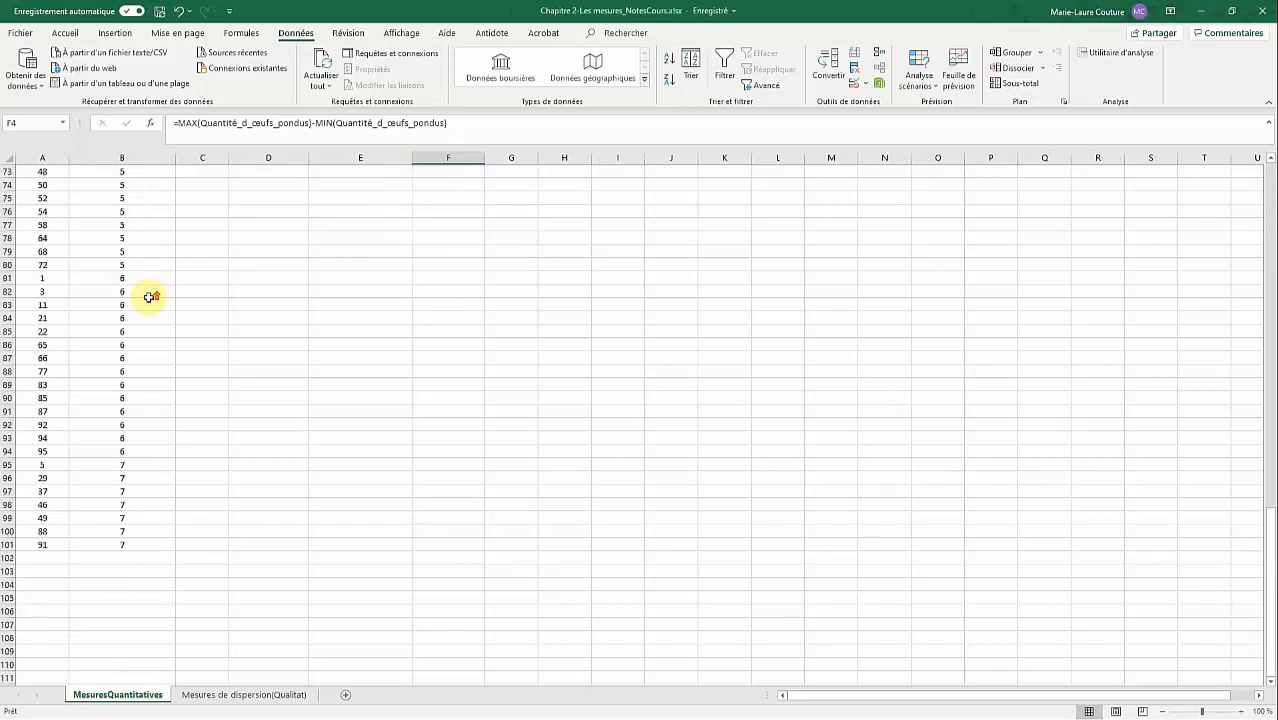
# Step: Calculate the sample standard deviation in cell F5 with the ECARTYPE.STANDARD function on the Quantité_d_œufs_pondus range
pyautogui.press('Return')
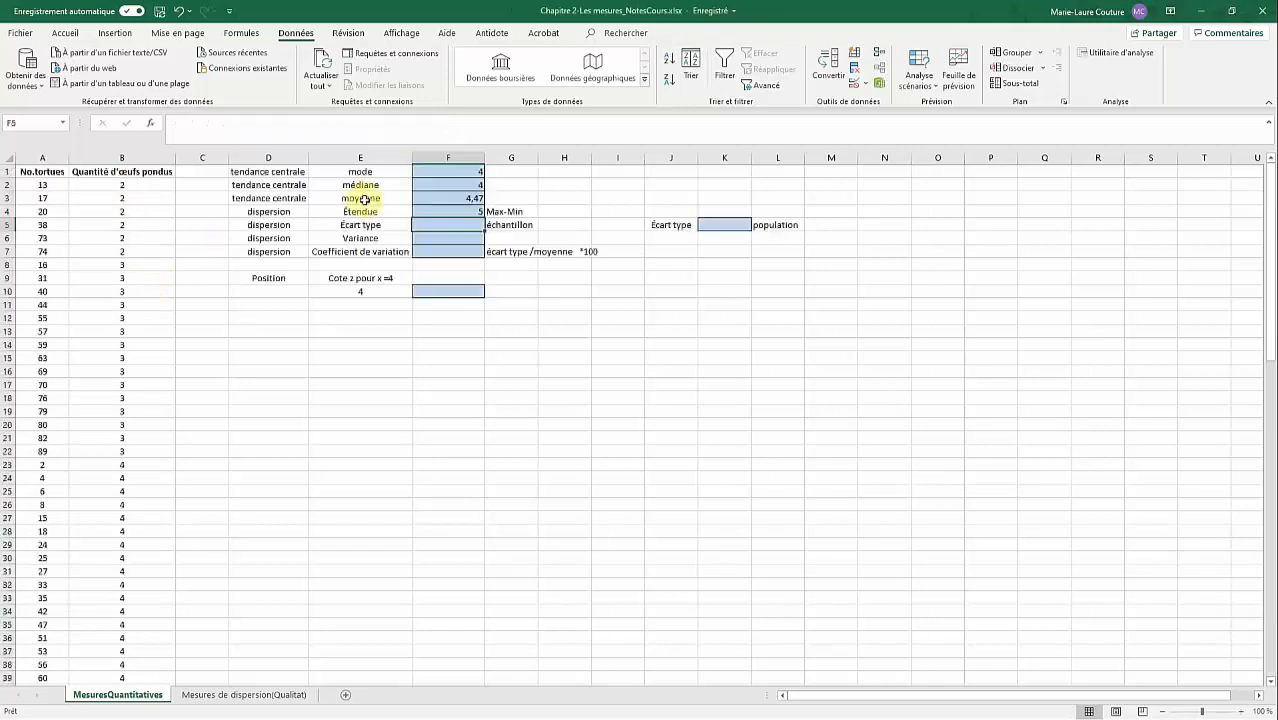
pyautogui.click(295, 123)
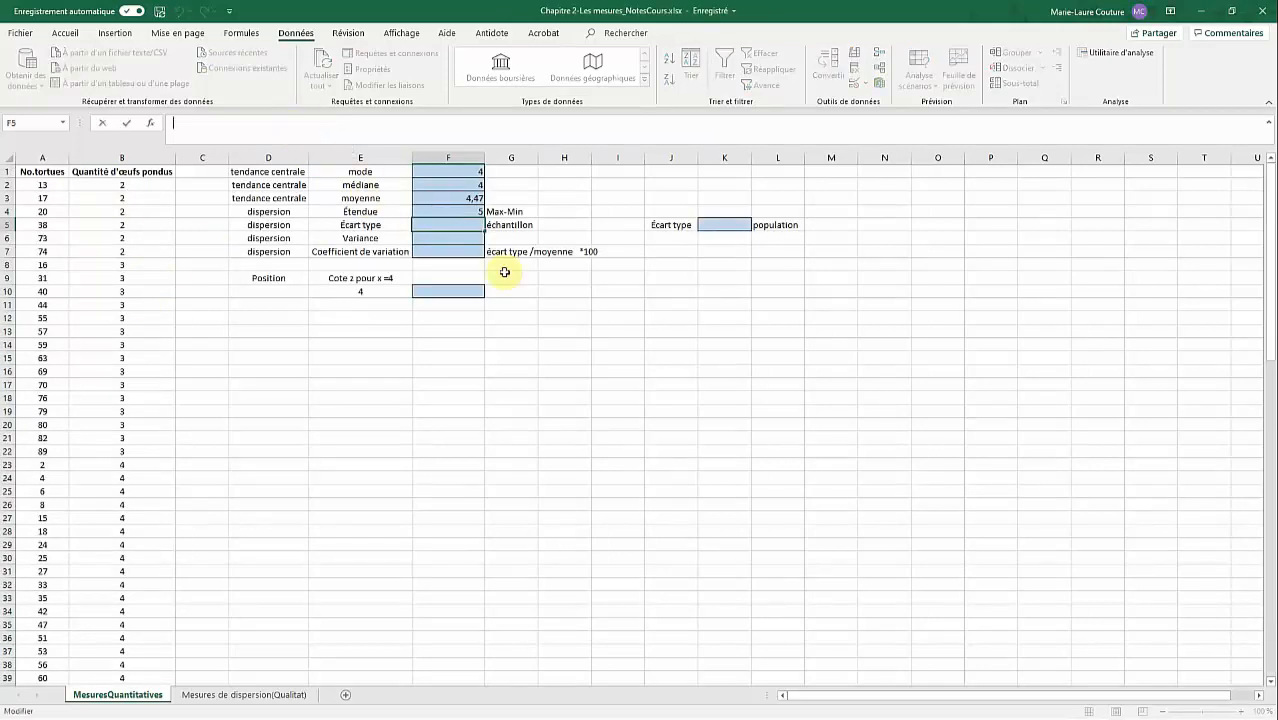
pyautogui.write('=ec')
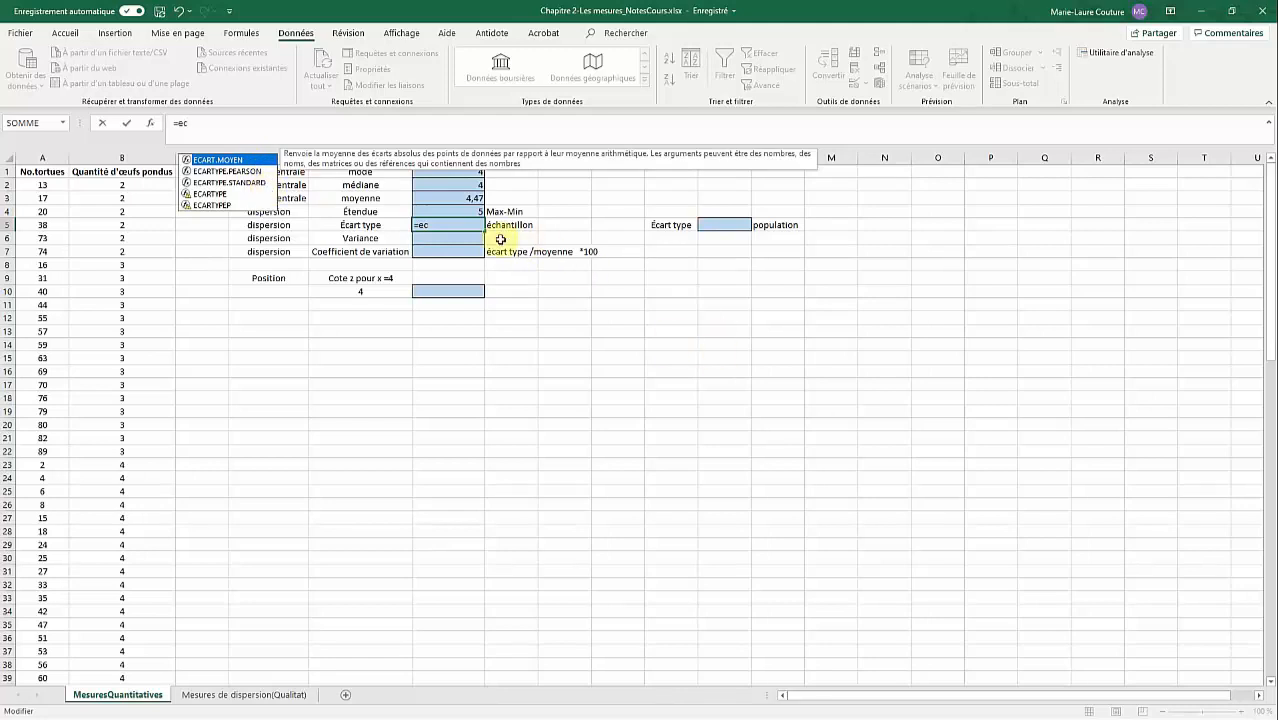
pyautogui.doubleClick(259, 188)
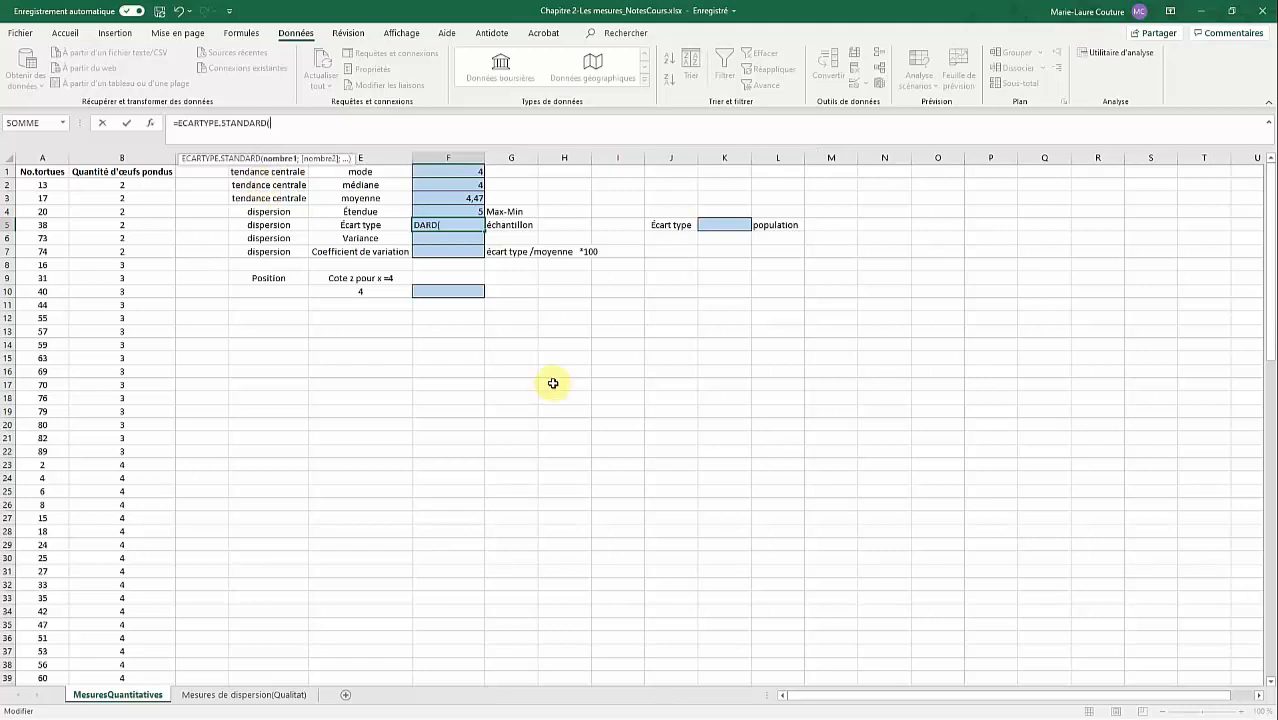
pyautogui.write('quant')
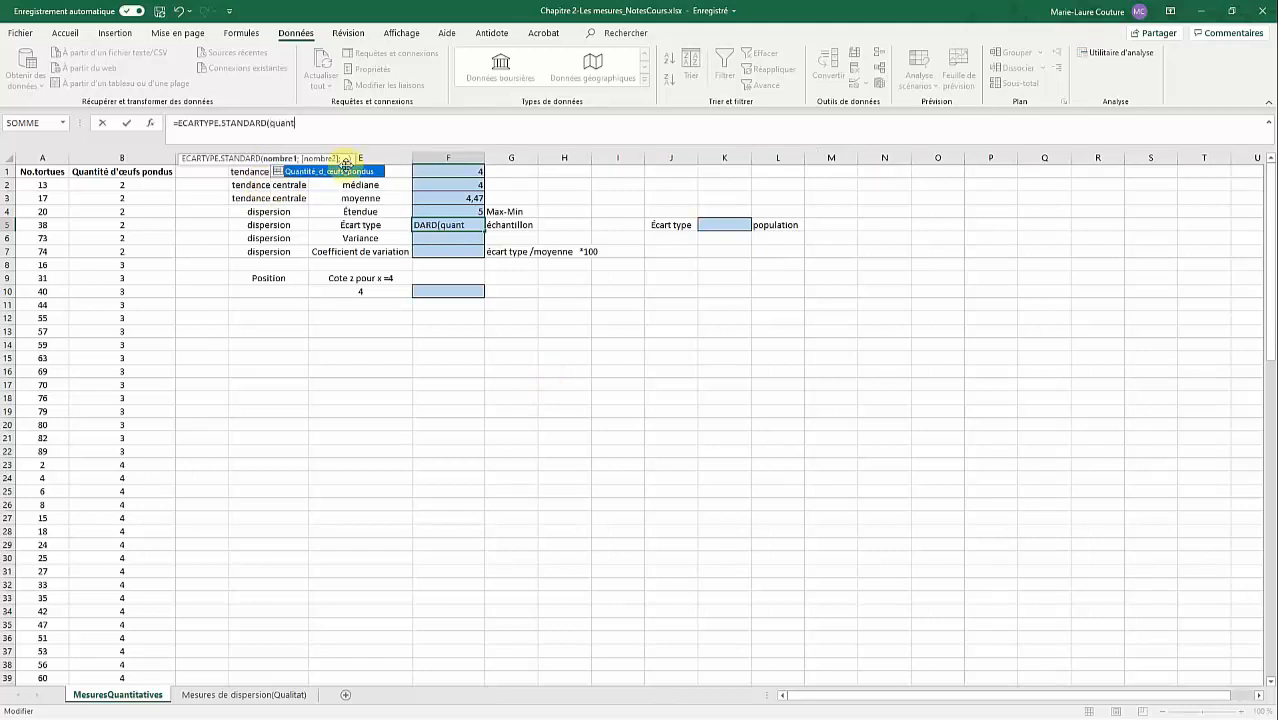
pyautogui.doubleClick(330, 171)
pyautogui.press('Return')
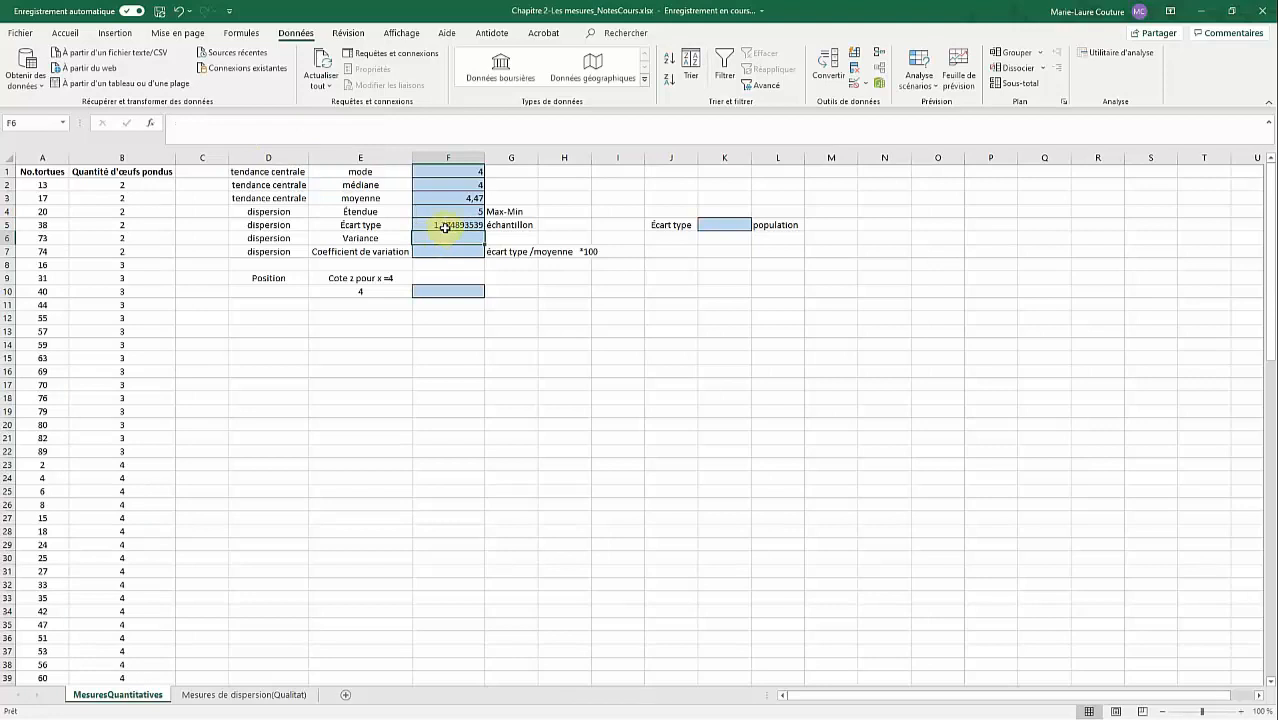
# Step: Calculate the population standard deviation in cell K5 with =ECARTYPE.PEARSON(Quantité_d_œufs_pondus)
pyautogui.click(718, 226)
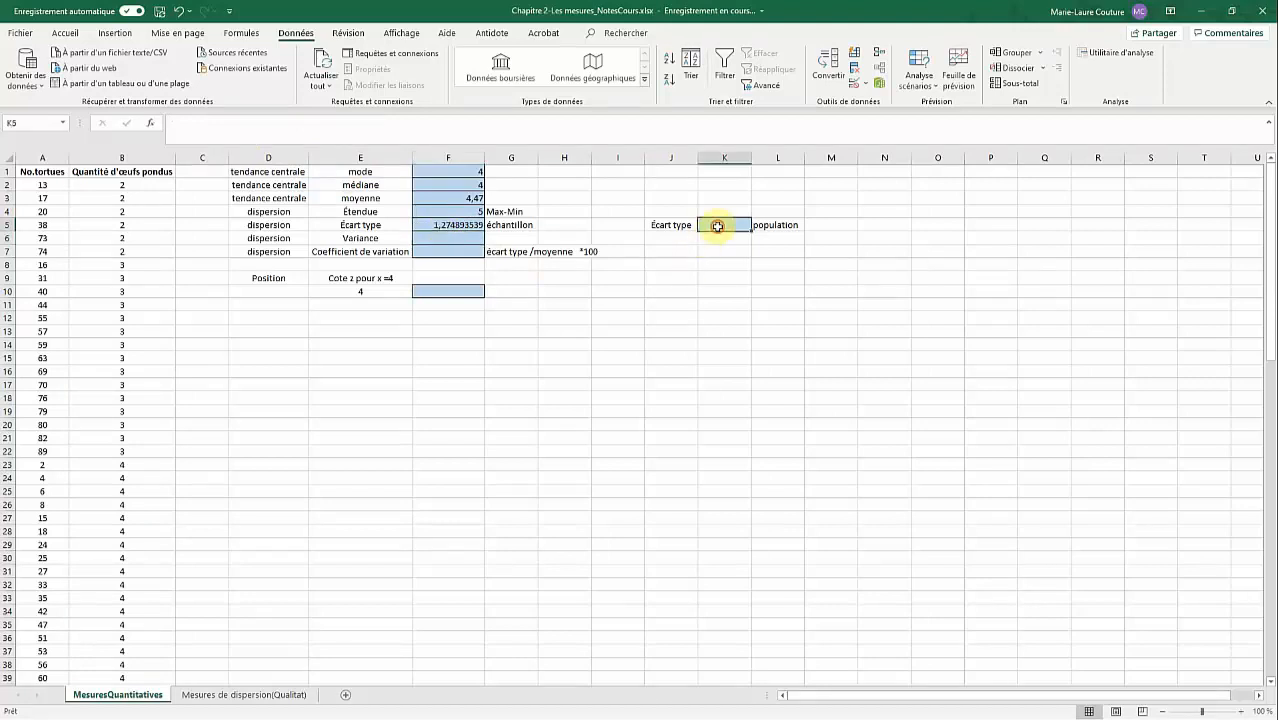
pyautogui.click(224, 127)
pyautogui.write('=')
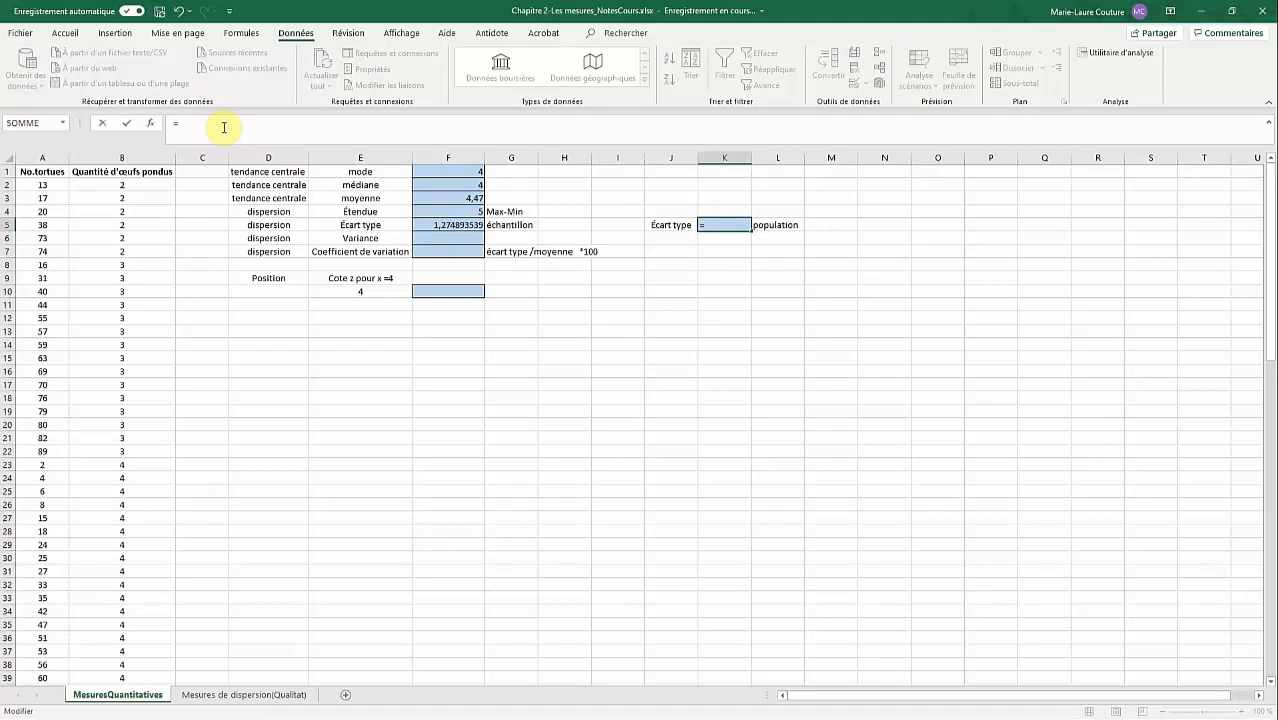
pyautogui.write('ecart')
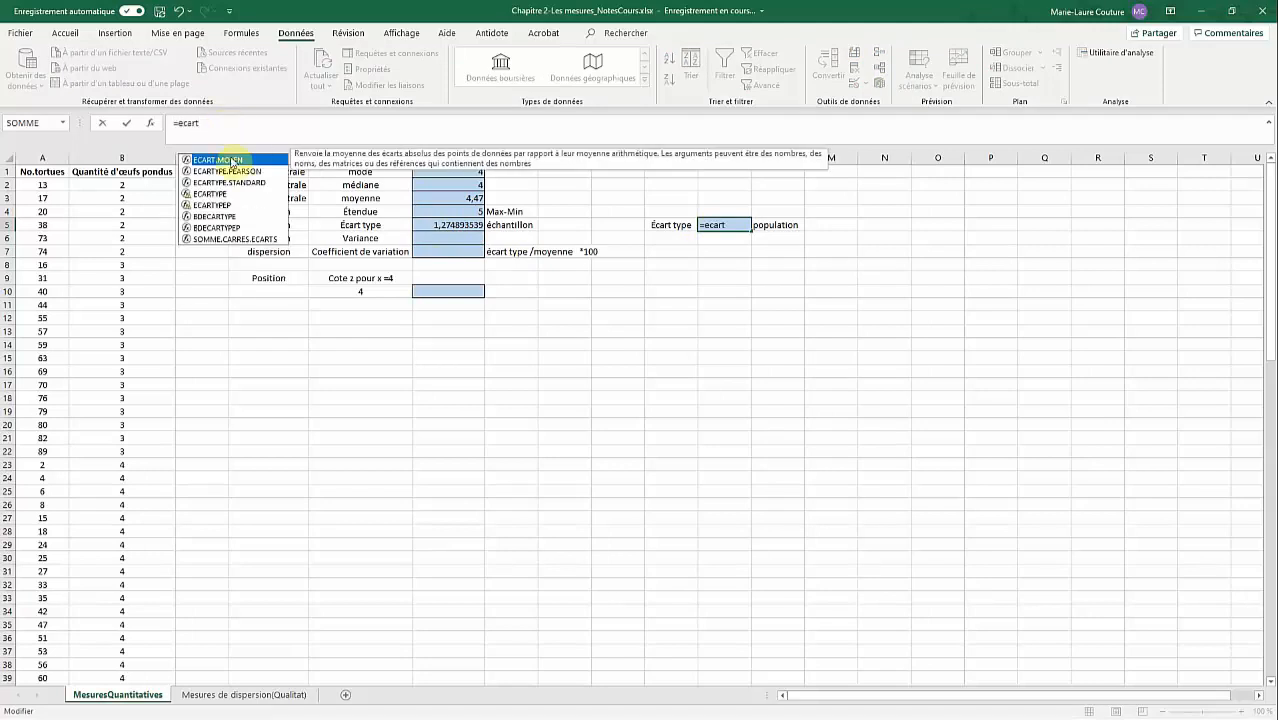
pyautogui.click(258, 172)
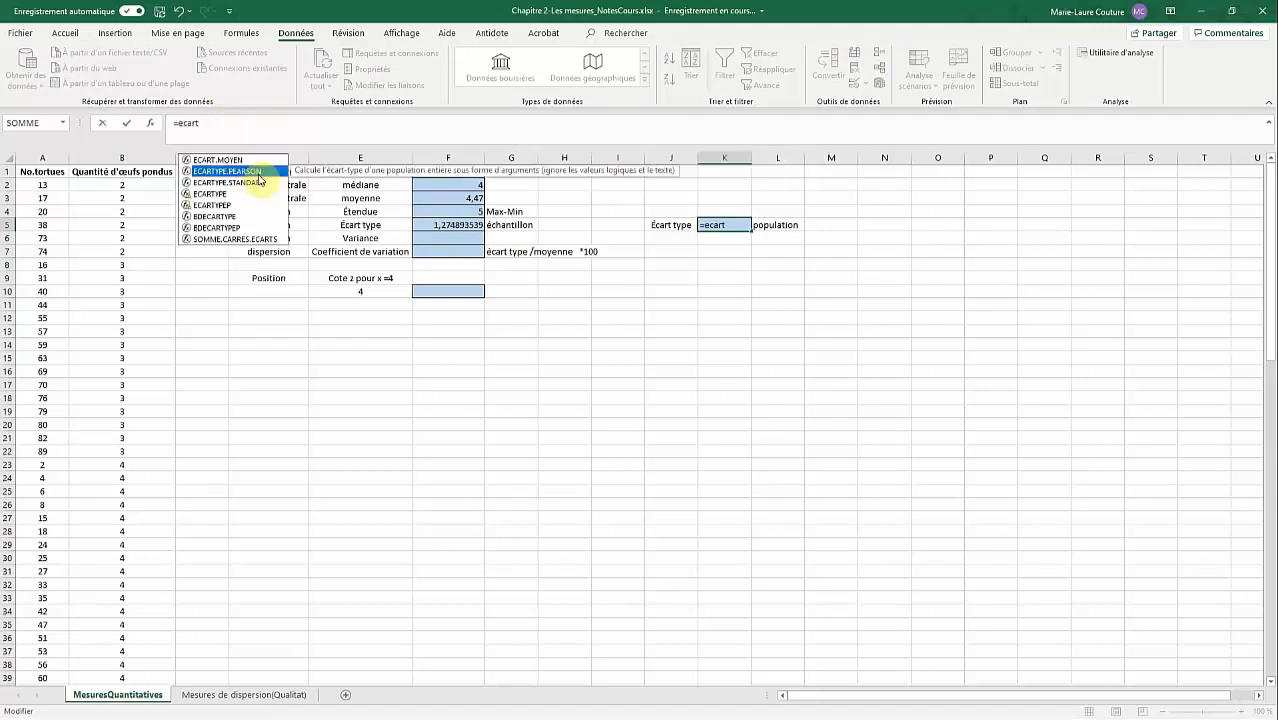
pyautogui.doubleClick(259, 172)
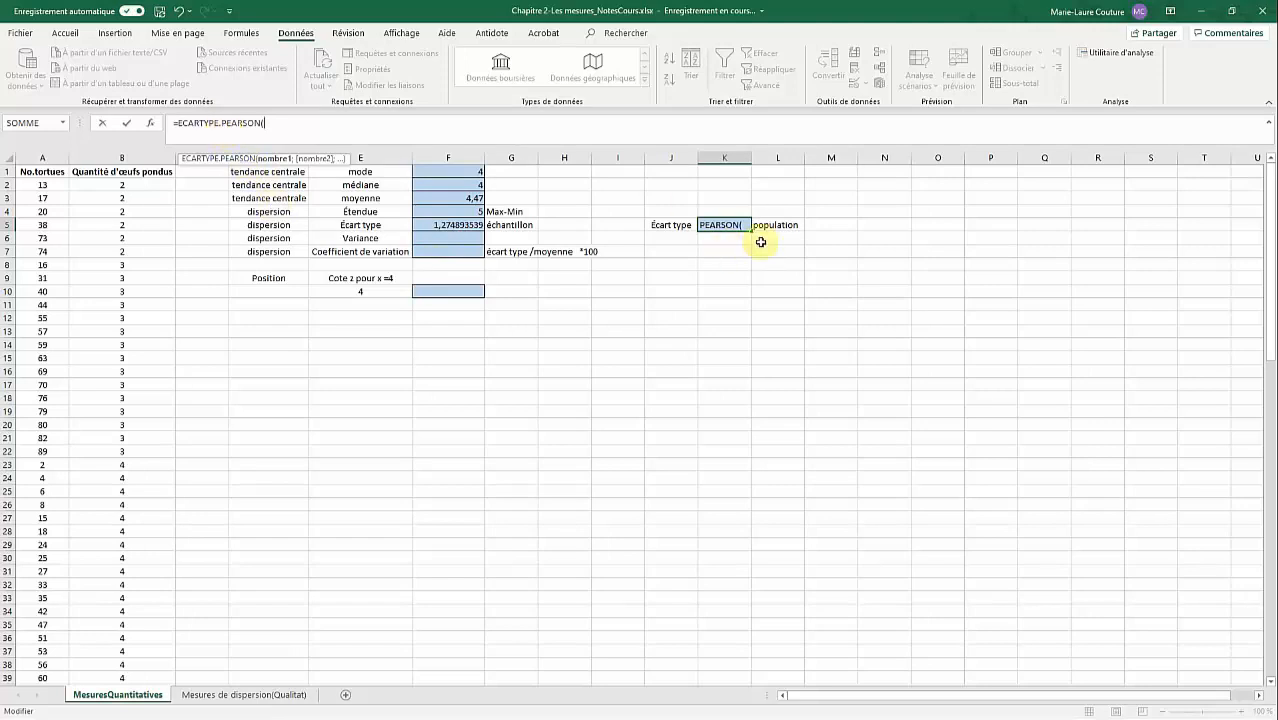
pyautogui.write('quan')
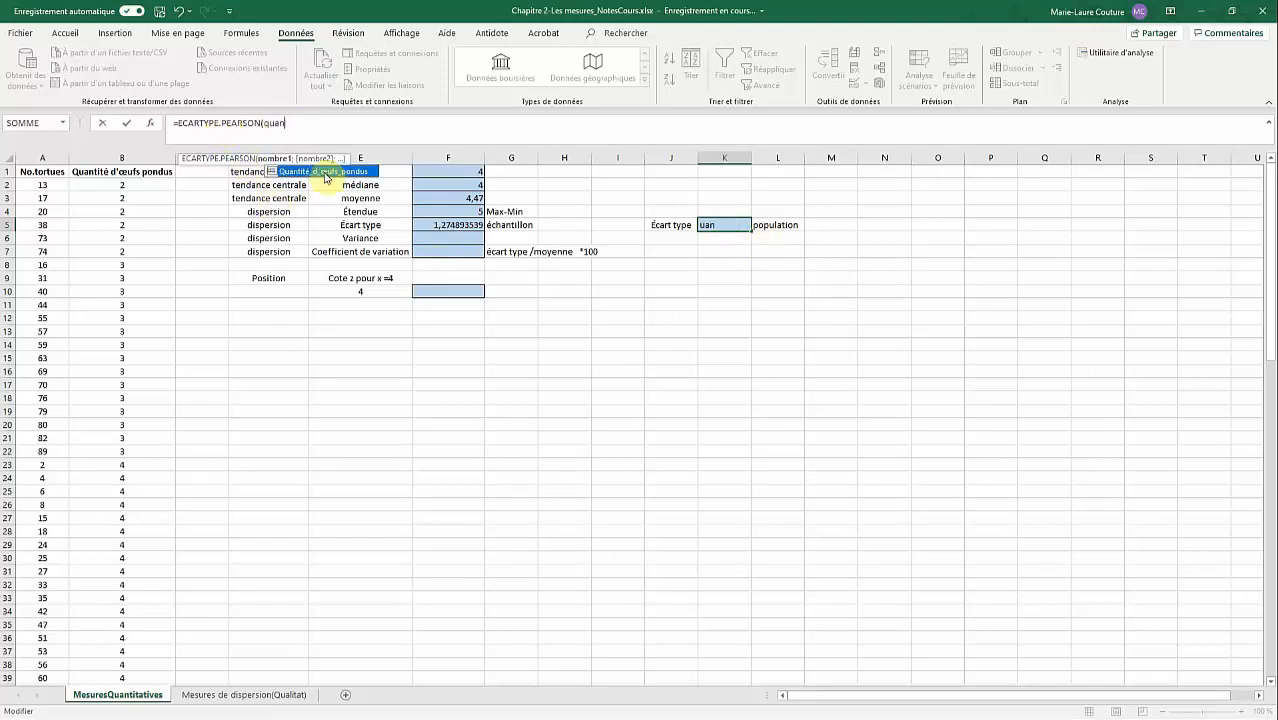
pyautogui.doubleClick(326, 179)
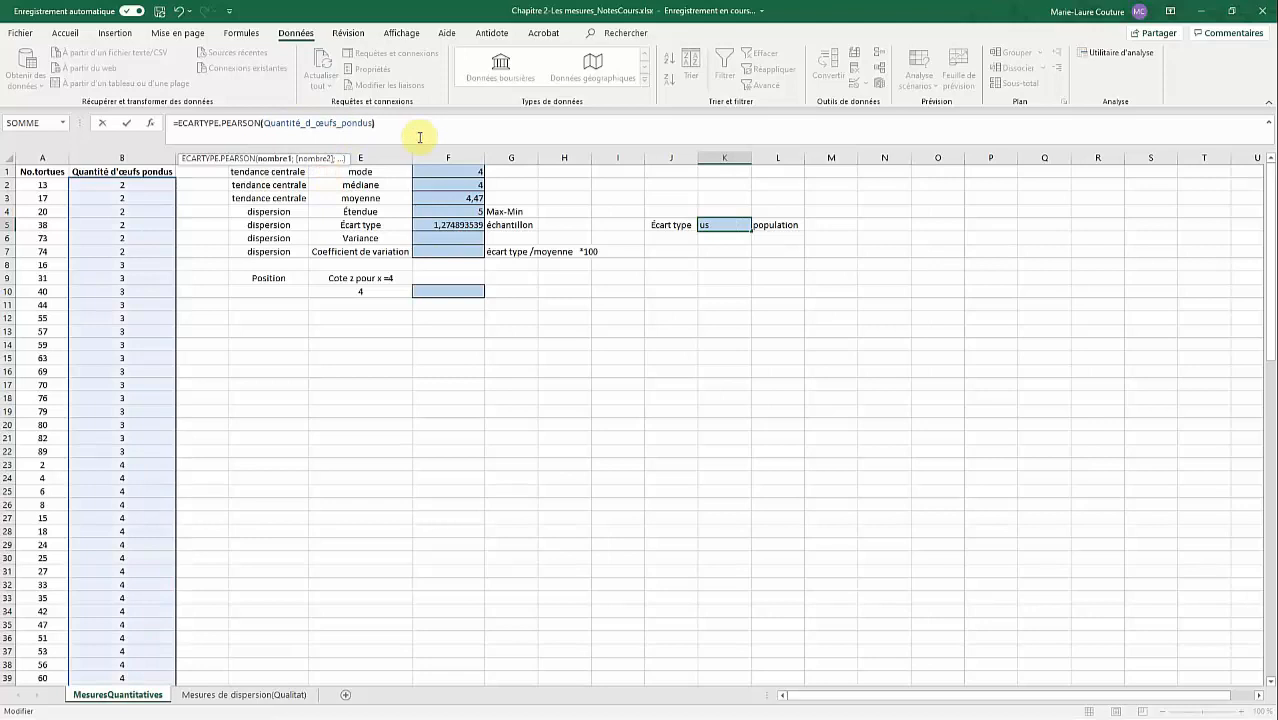
pyautogui.write(')')
pyautogui.press('Return')
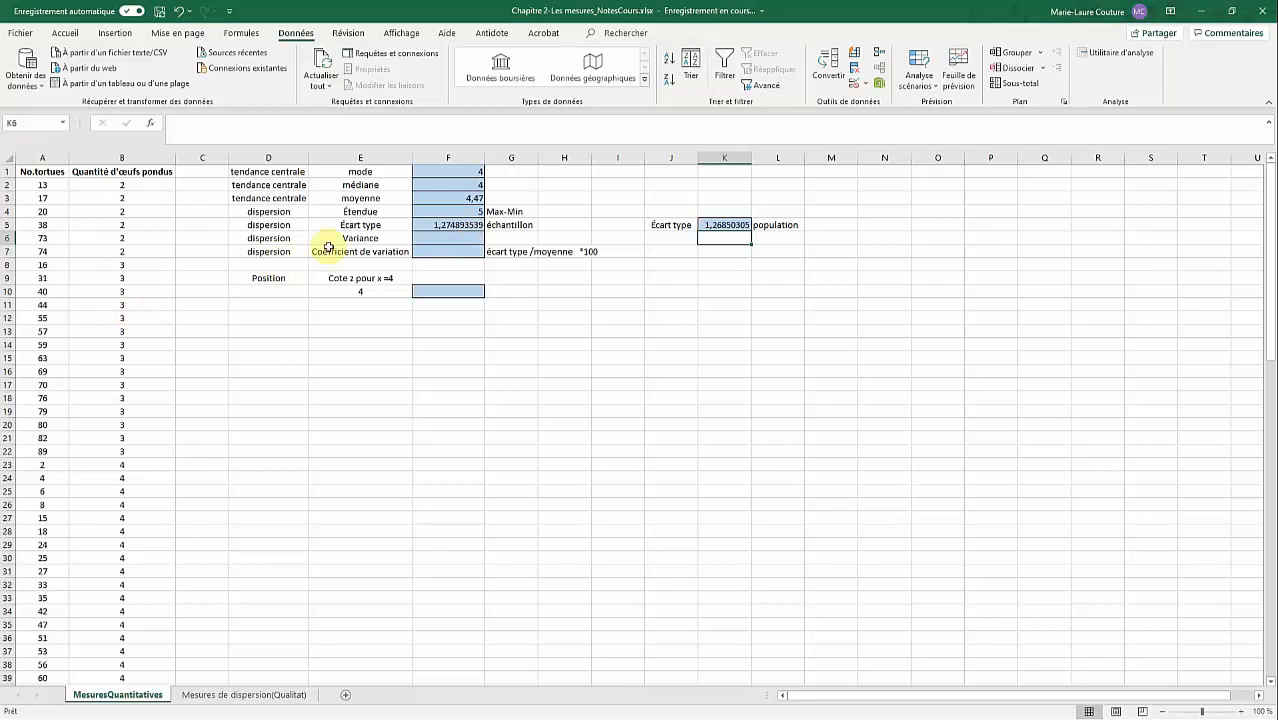
# Step: Calculate the variance in cell F6 by squaring the sample standard deviation with =F5^2
pyautogui.click(482, 241)
pyautogui.write('=varian')
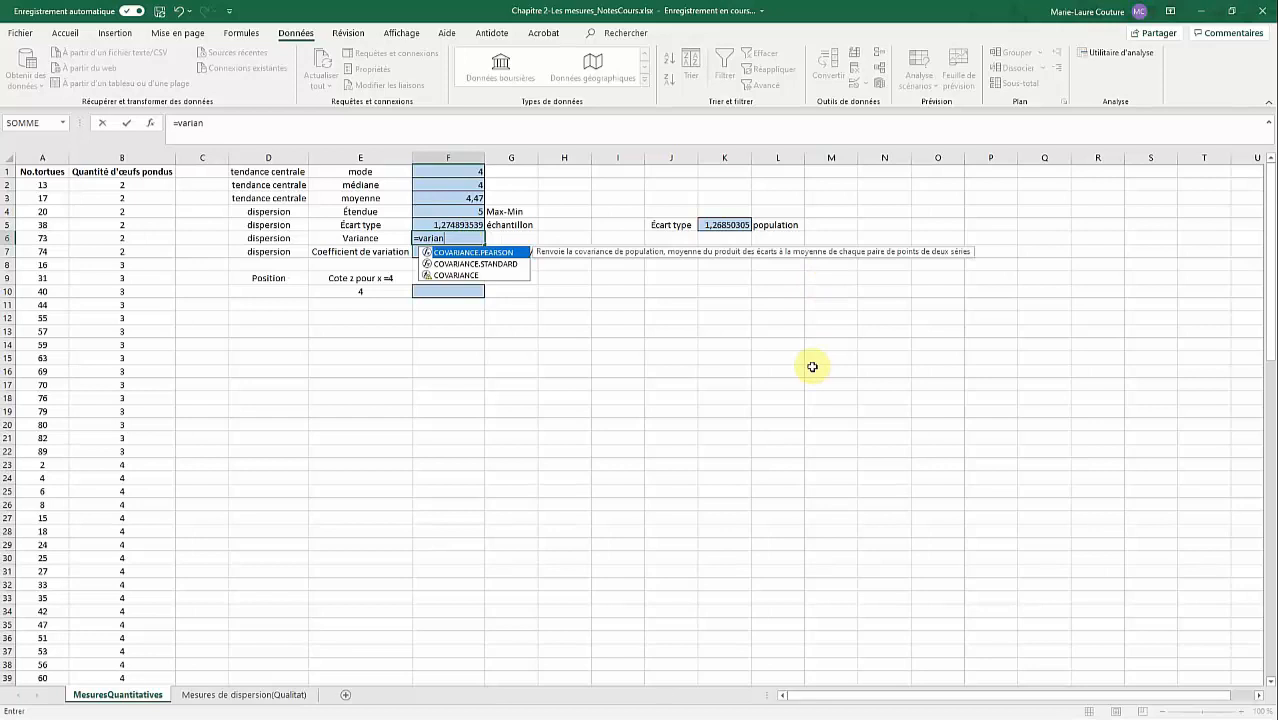
pyautogui.press('Escape')
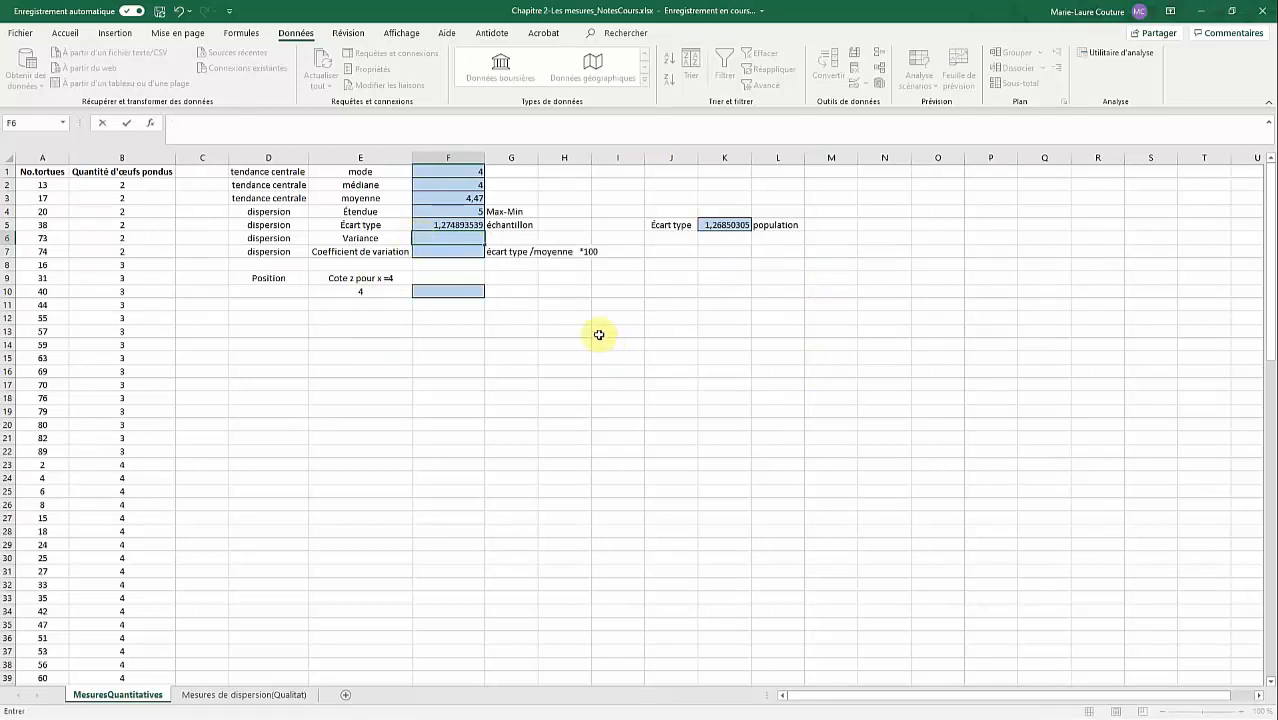
pyautogui.write('=')
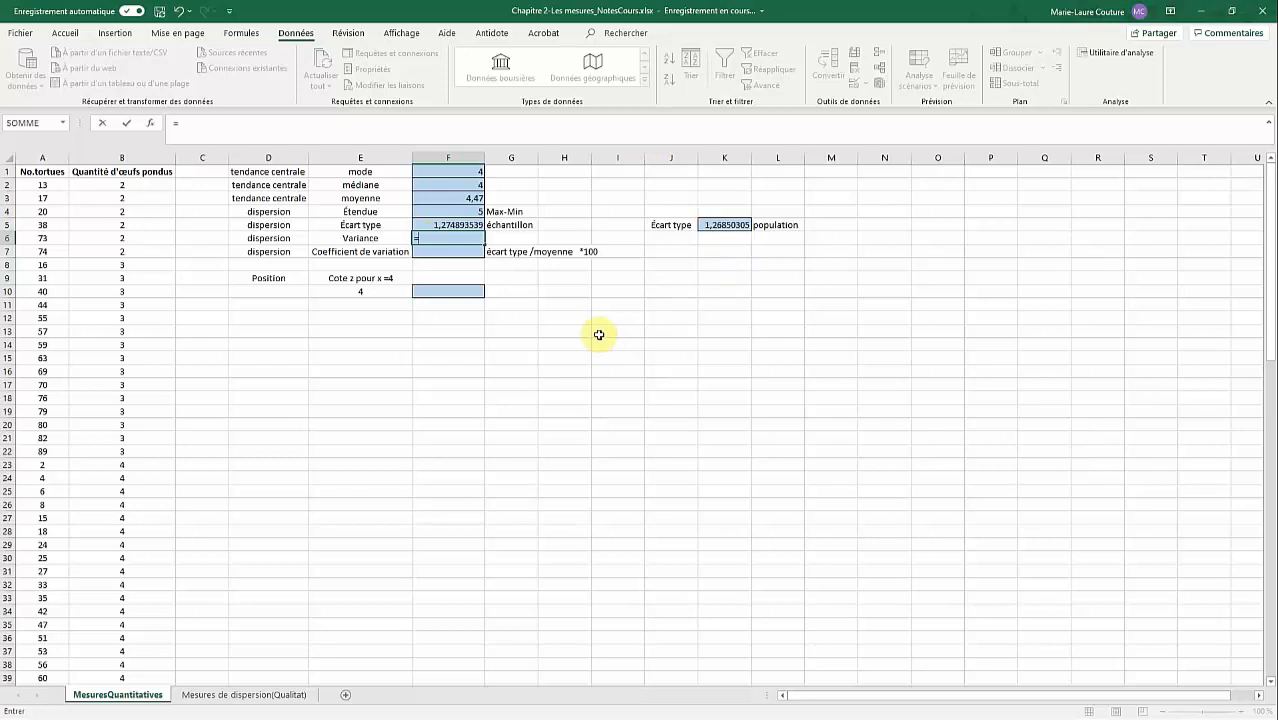
pyautogui.click(453, 225)
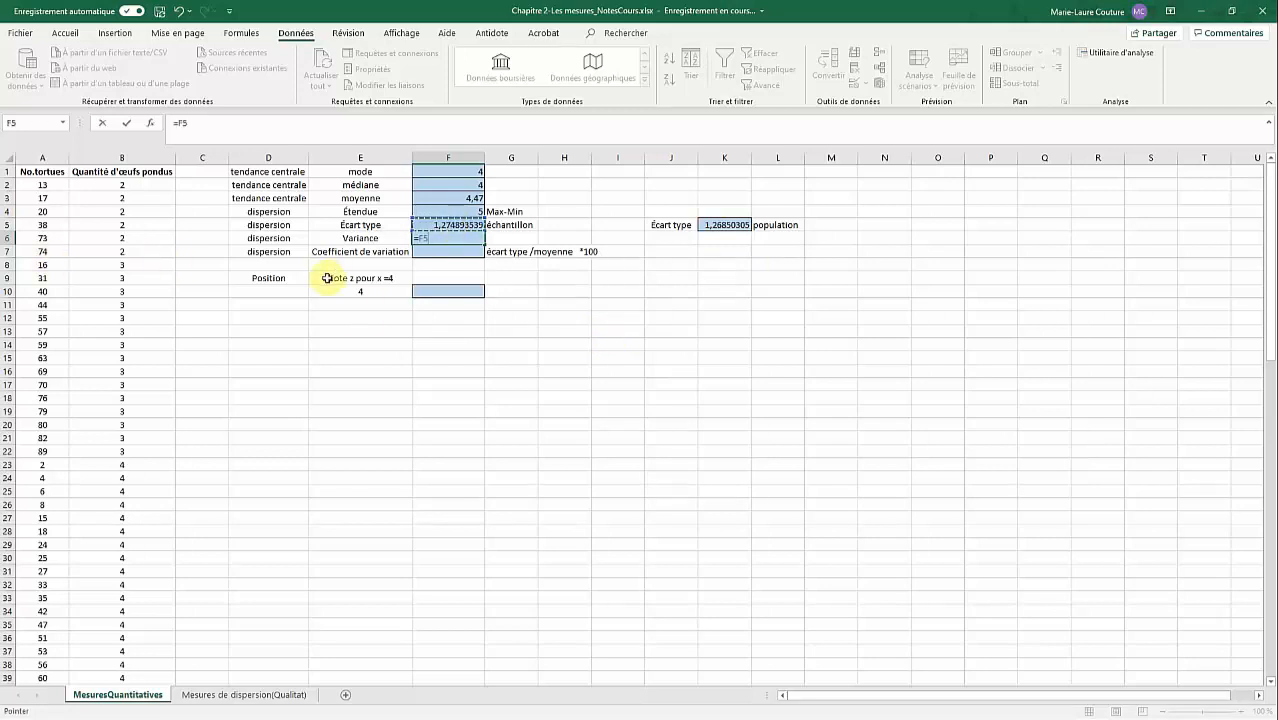
pyautogui.write('^2')
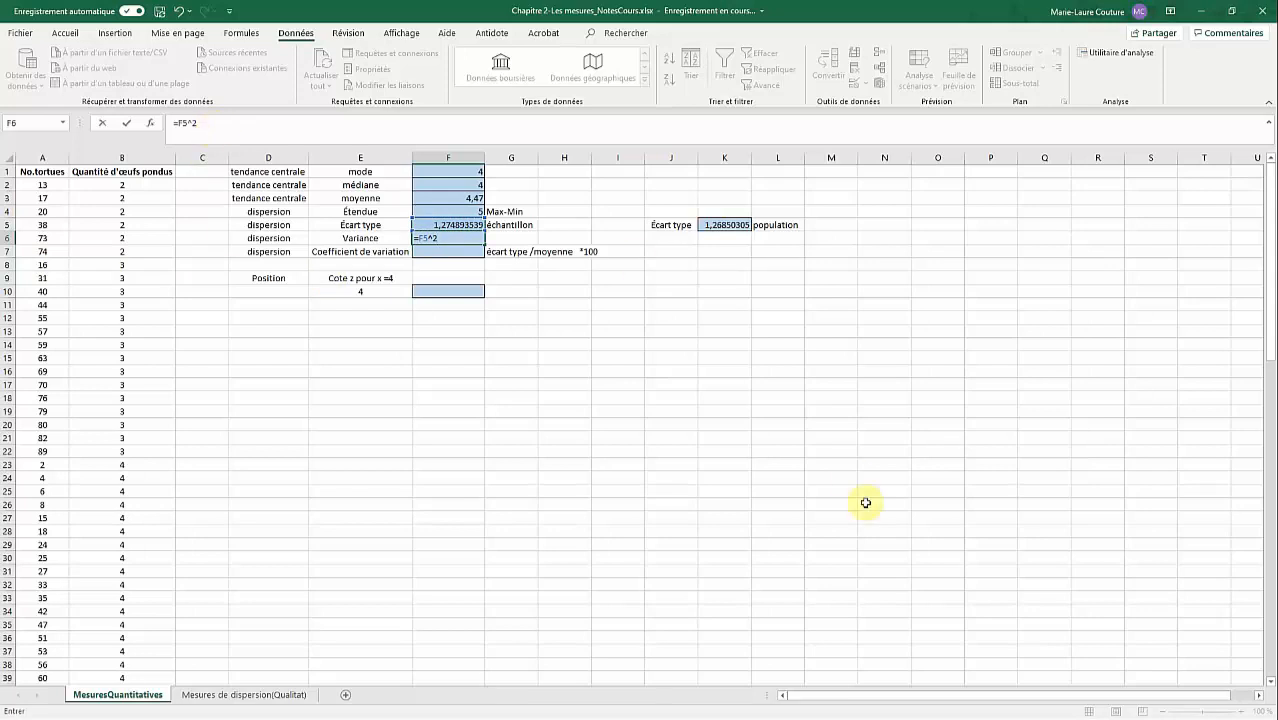
pyautogui.press('Return')
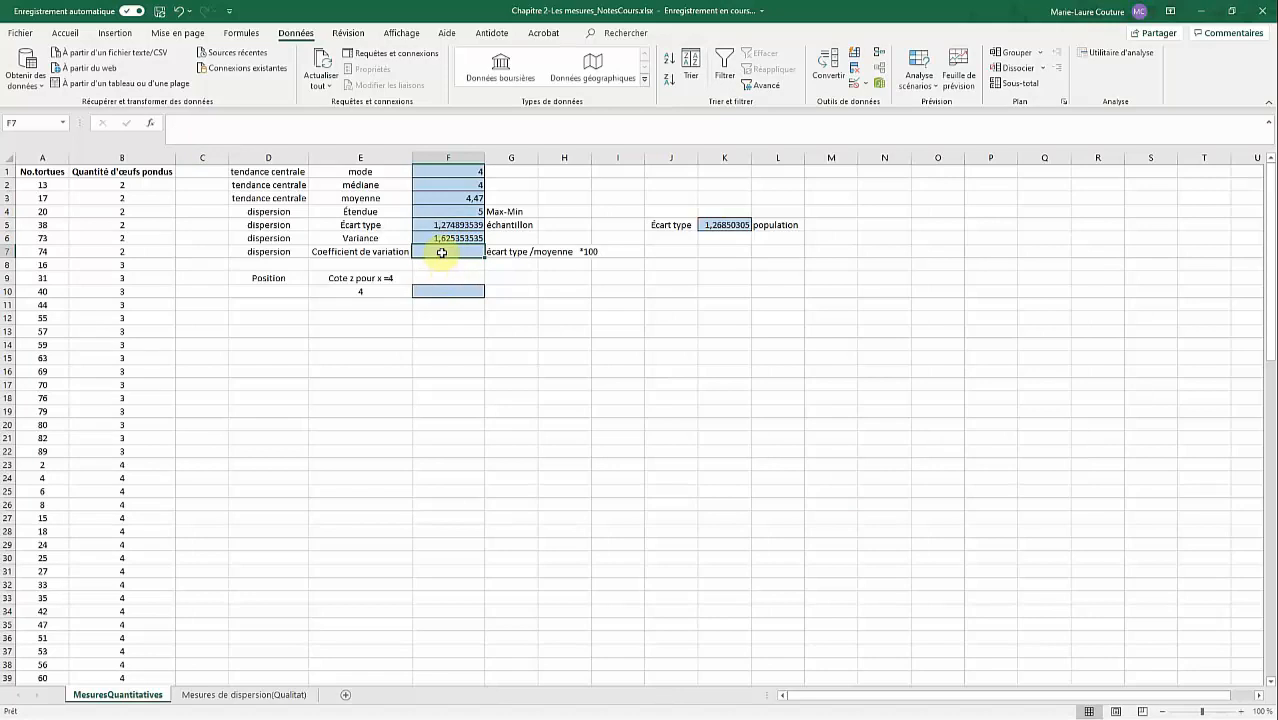
pyautogui.write('=coef')
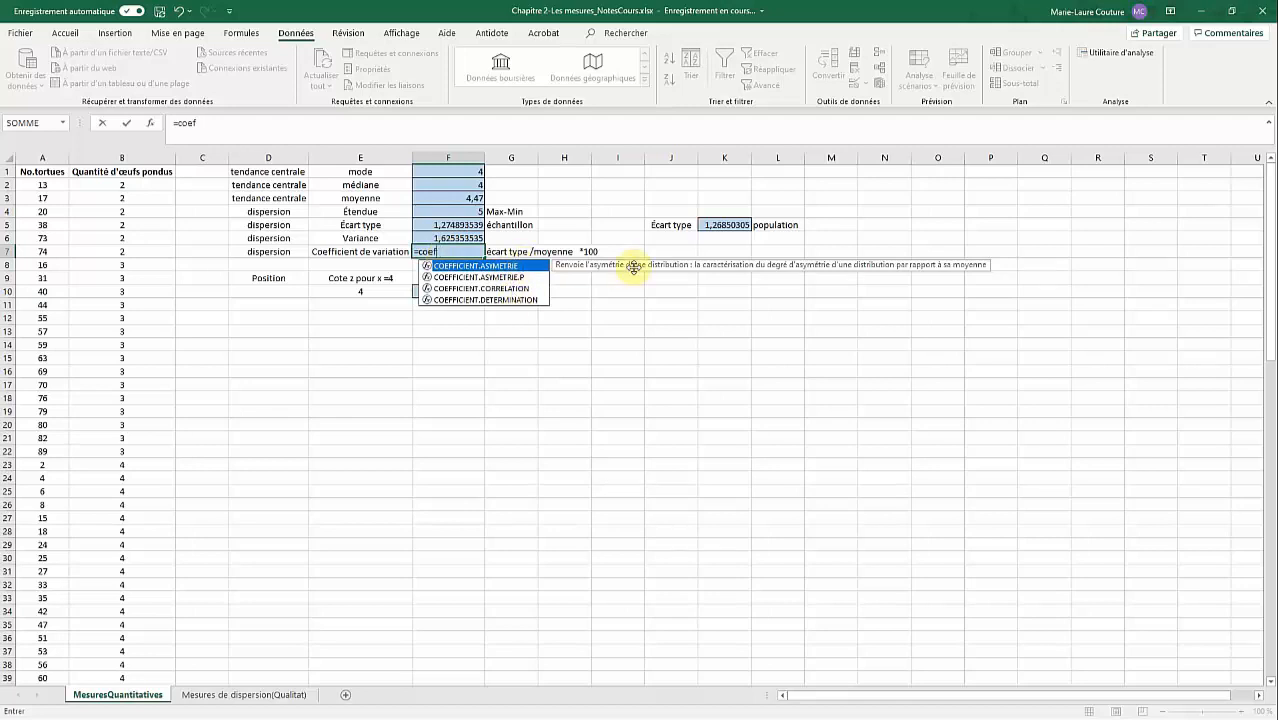
pyautogui.press('BackSpace')
pyautogui.press('BackSpace')
pyautogui.press('BackSpace')
pyautogui.press('BackSpace')
pyautogui.press('BackSpace')
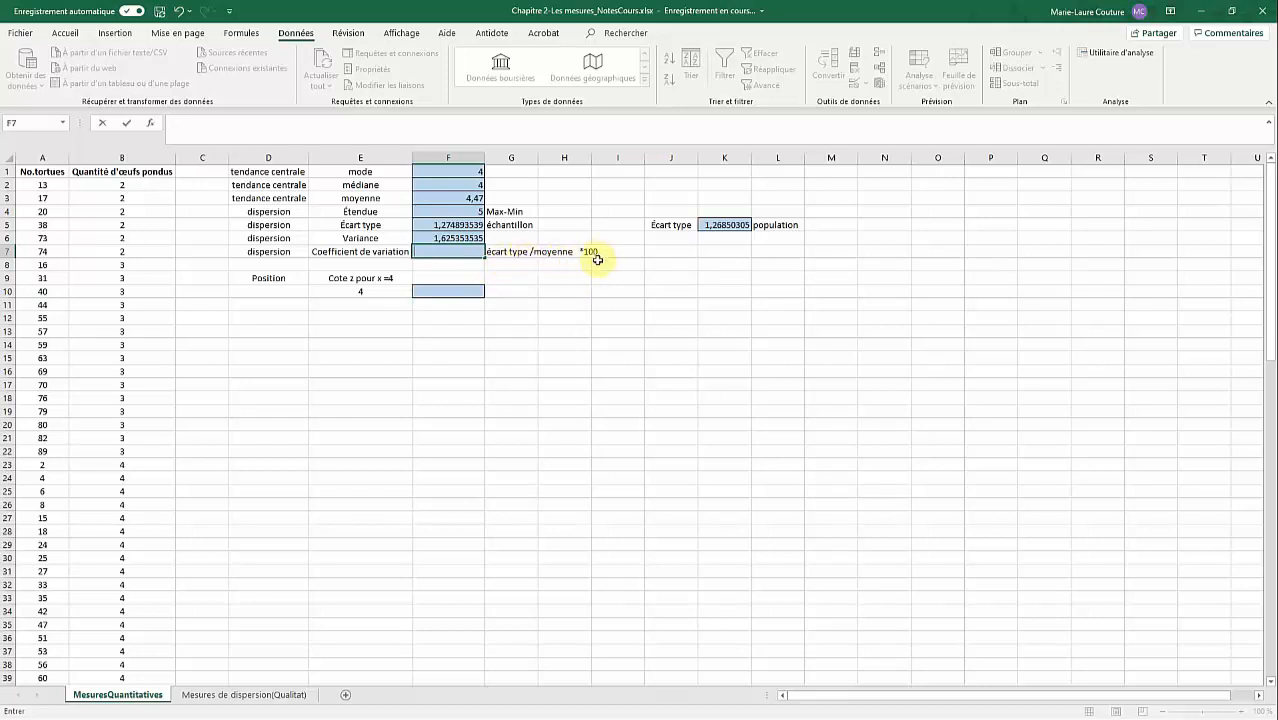
# Step: Calculate the coefficient of variation in cell F7 with =F5/F3 and format it as a percentage with two decimals
pyautogui.write('=')
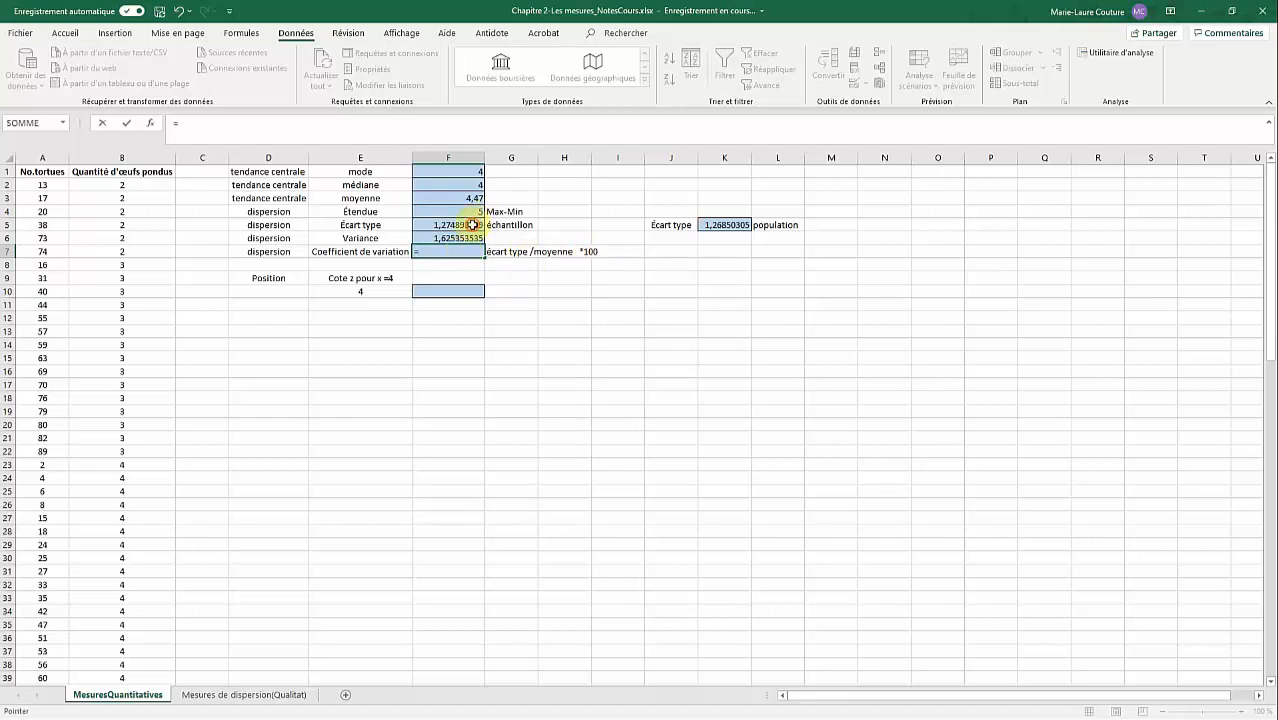
pyautogui.click(479, 225)
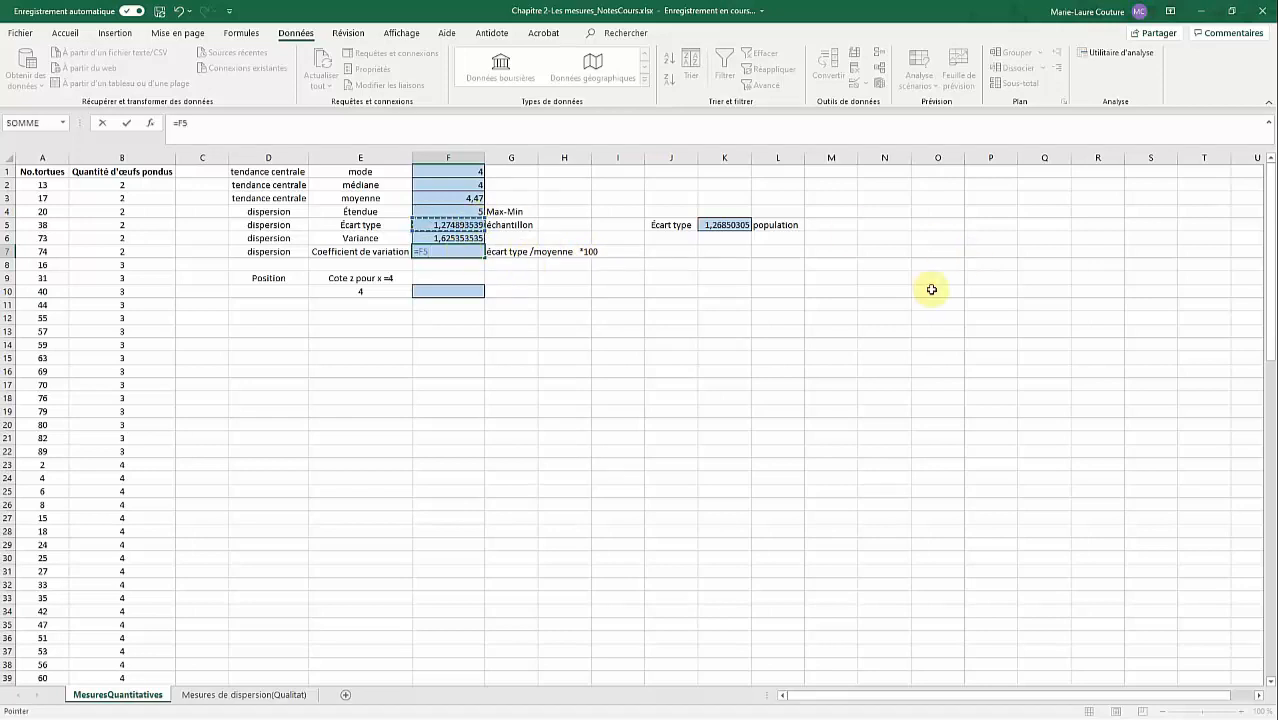
pyautogui.write('/')
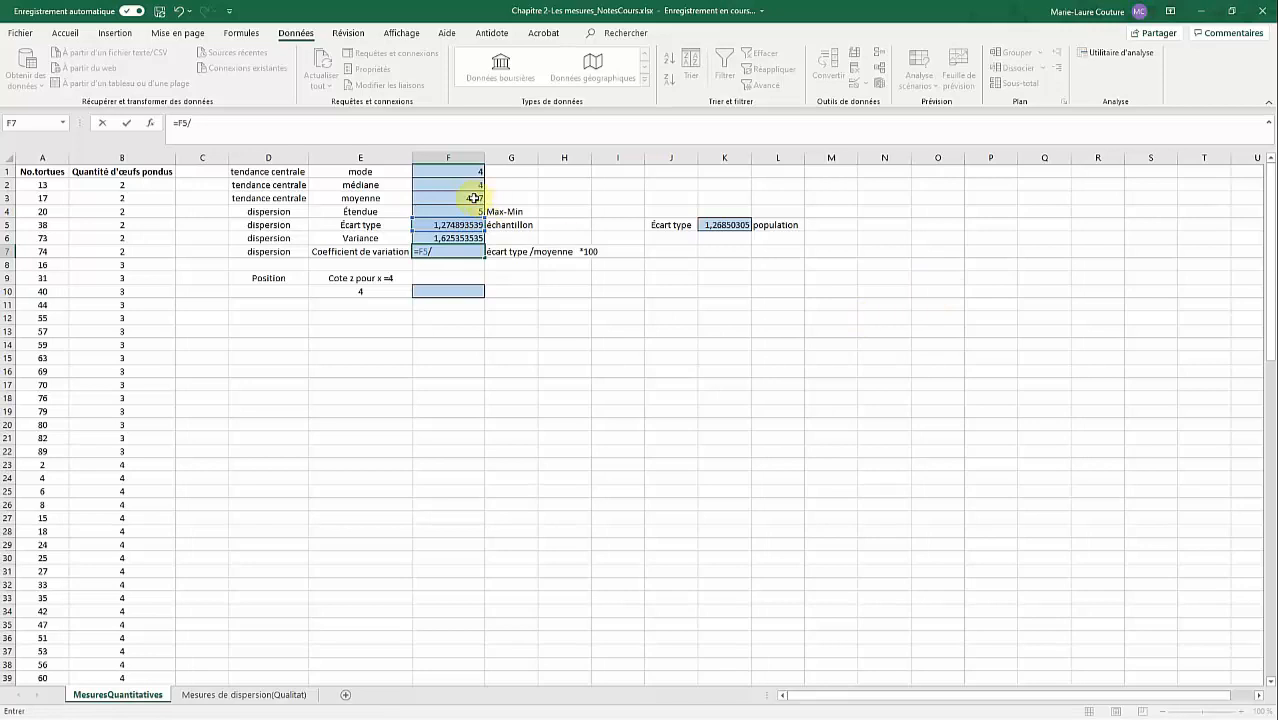
pyautogui.click(474, 197)
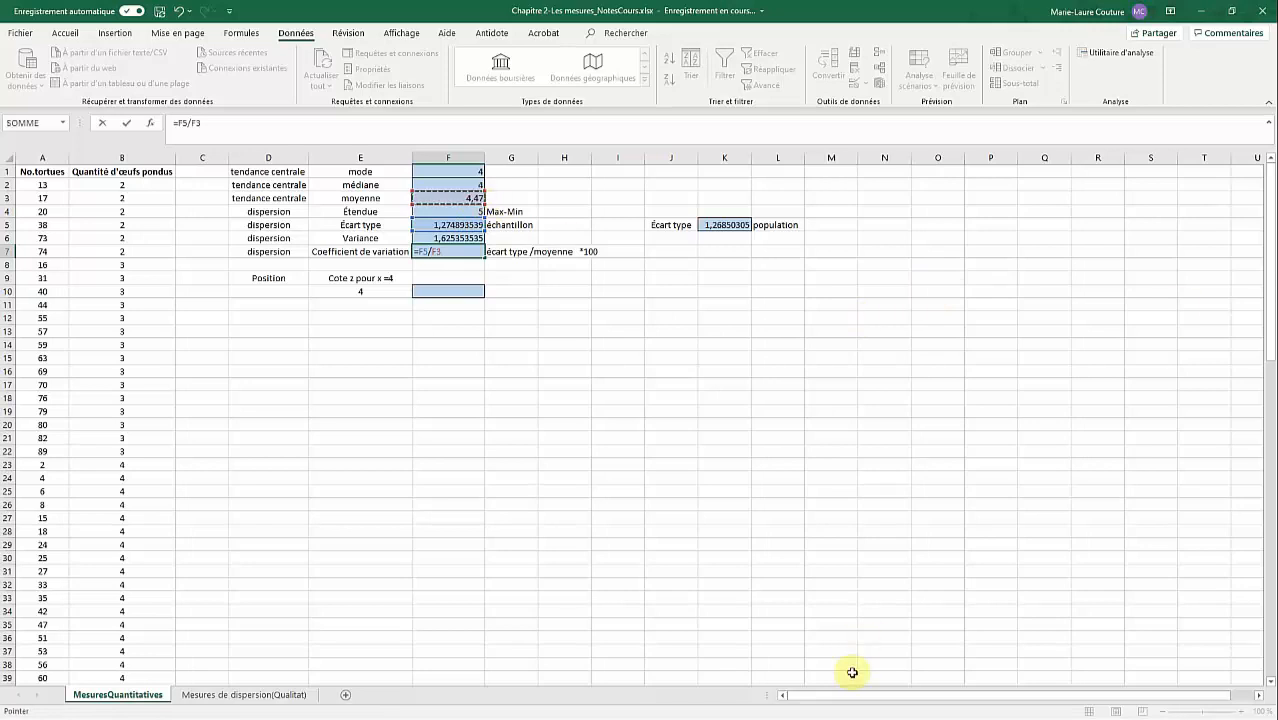
pyautogui.hotkey('ctrl', 'Return')
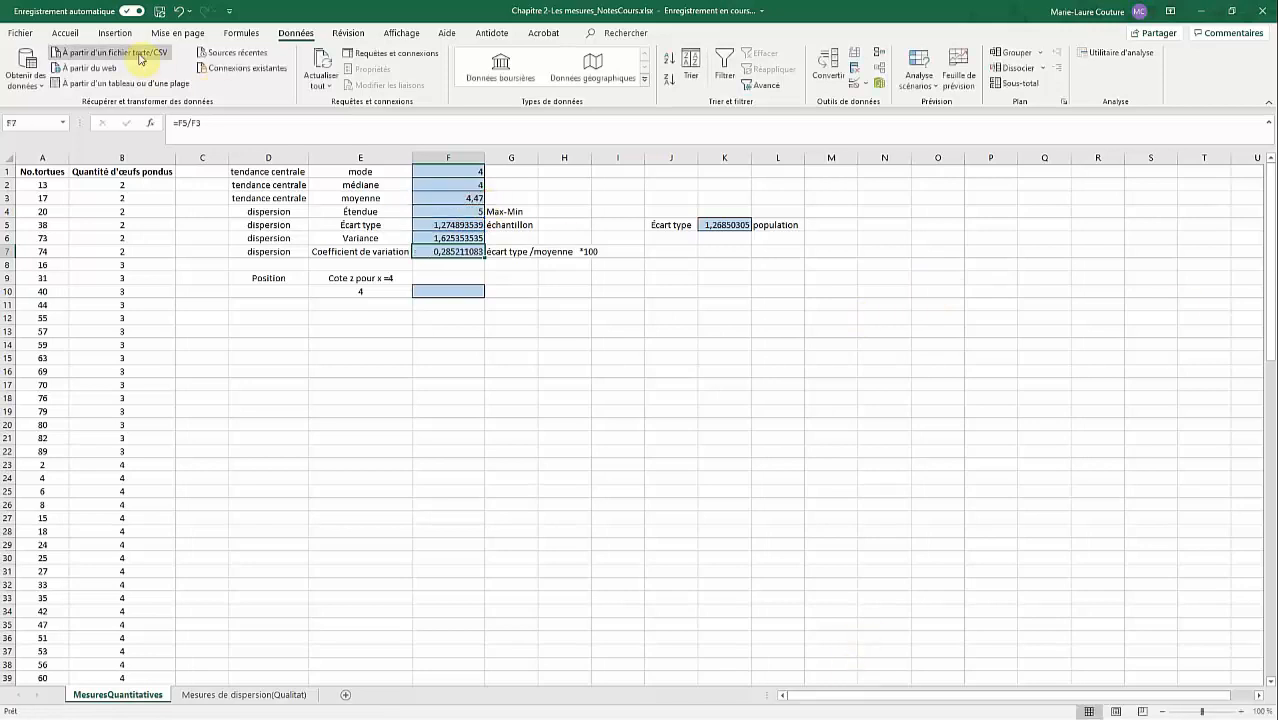
pyautogui.click(68, 33)
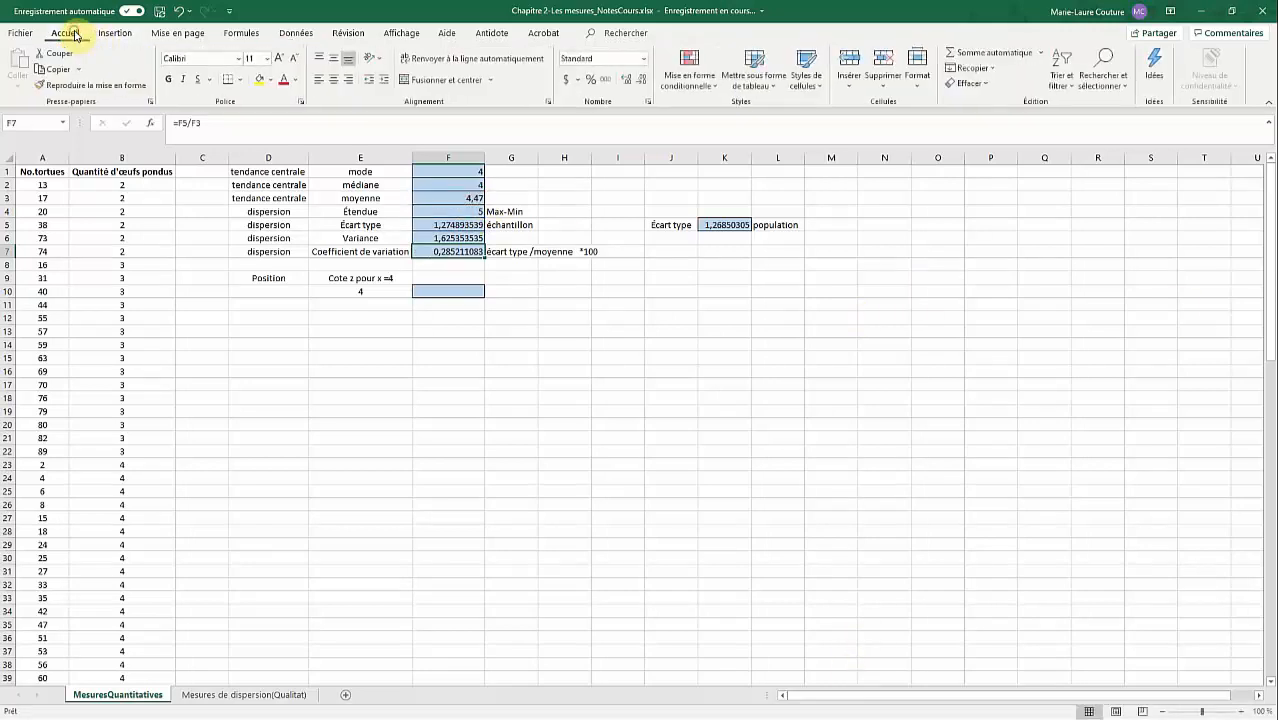
pyautogui.click(592, 80)
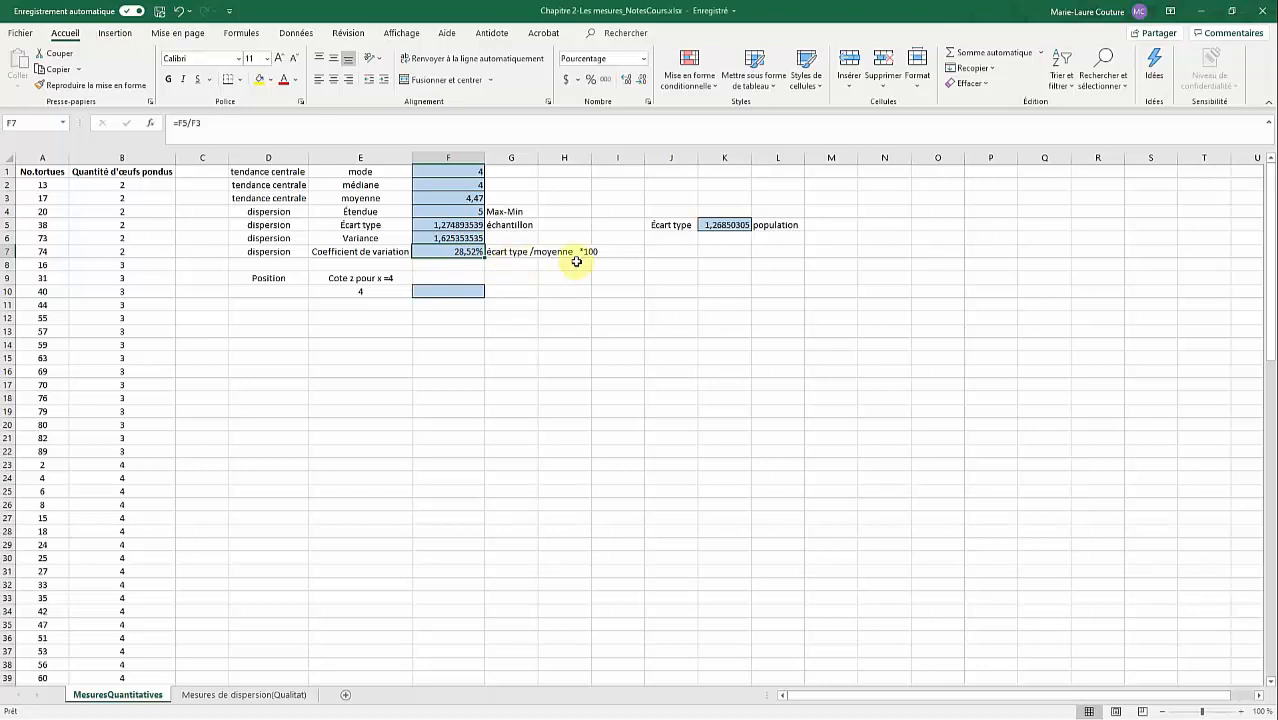
# Step: Calculate the coefficient of variation multiplied by 100 in cell G8 with =F5/F3*100
pyautogui.click(494, 265)
pyautogui.write('=F5/F3*')
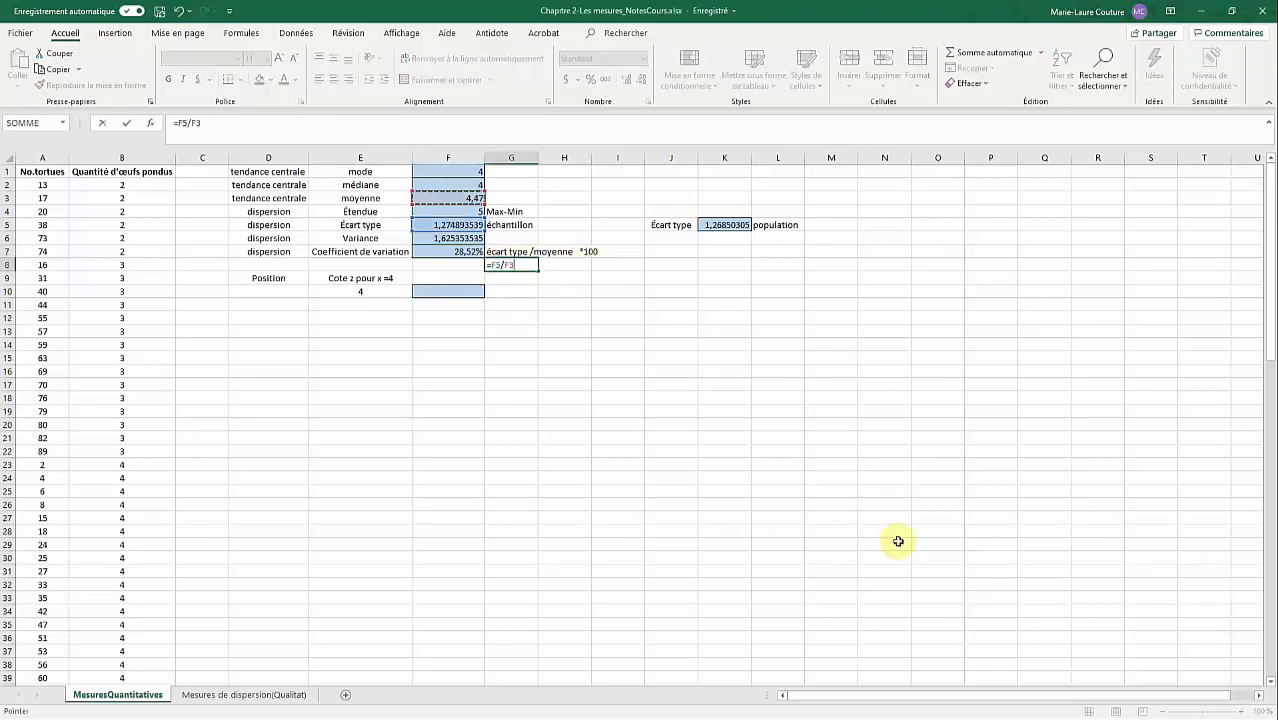
pyautogui.write('100')
pyautogui.click(330, 318)
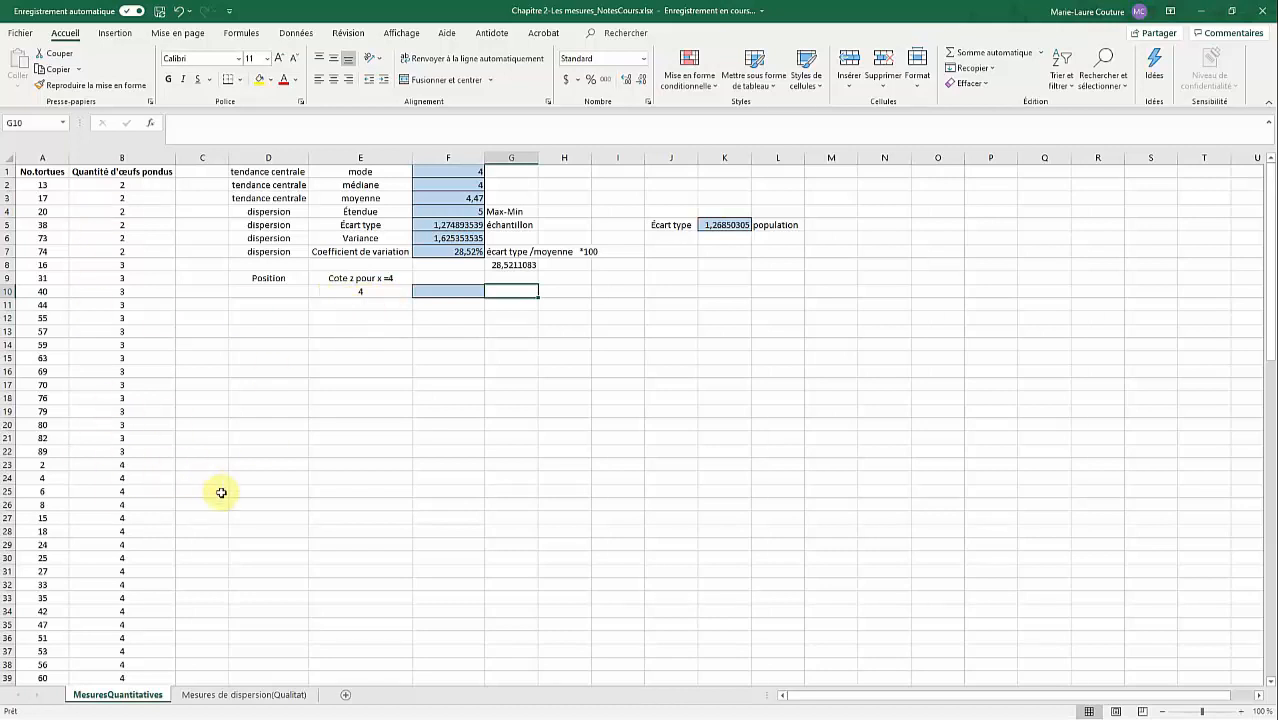
pyautogui.click(437, 291)
pyautogui.write('=cotez')
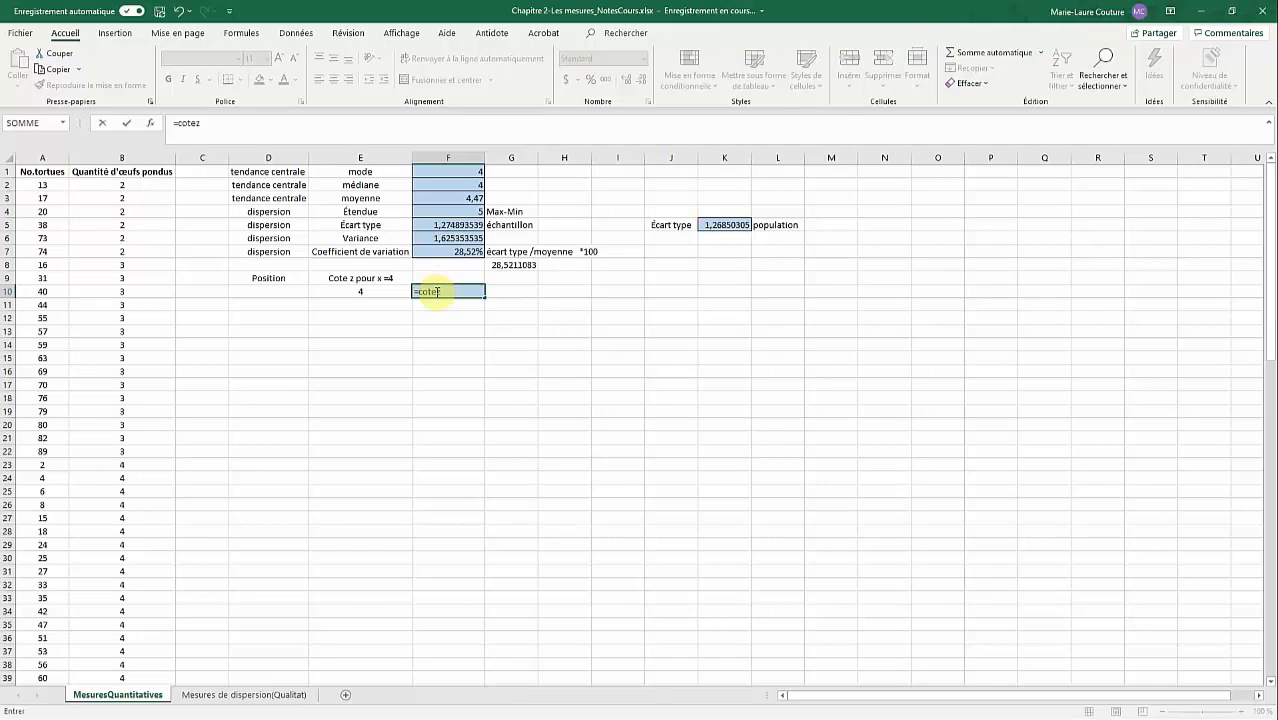
pyautogui.press('BackSpace')
pyautogui.press('BackSpace')
pyautogui.press('BackSpace')
pyautogui.press('BackSpace')
pyautogui.write('z')
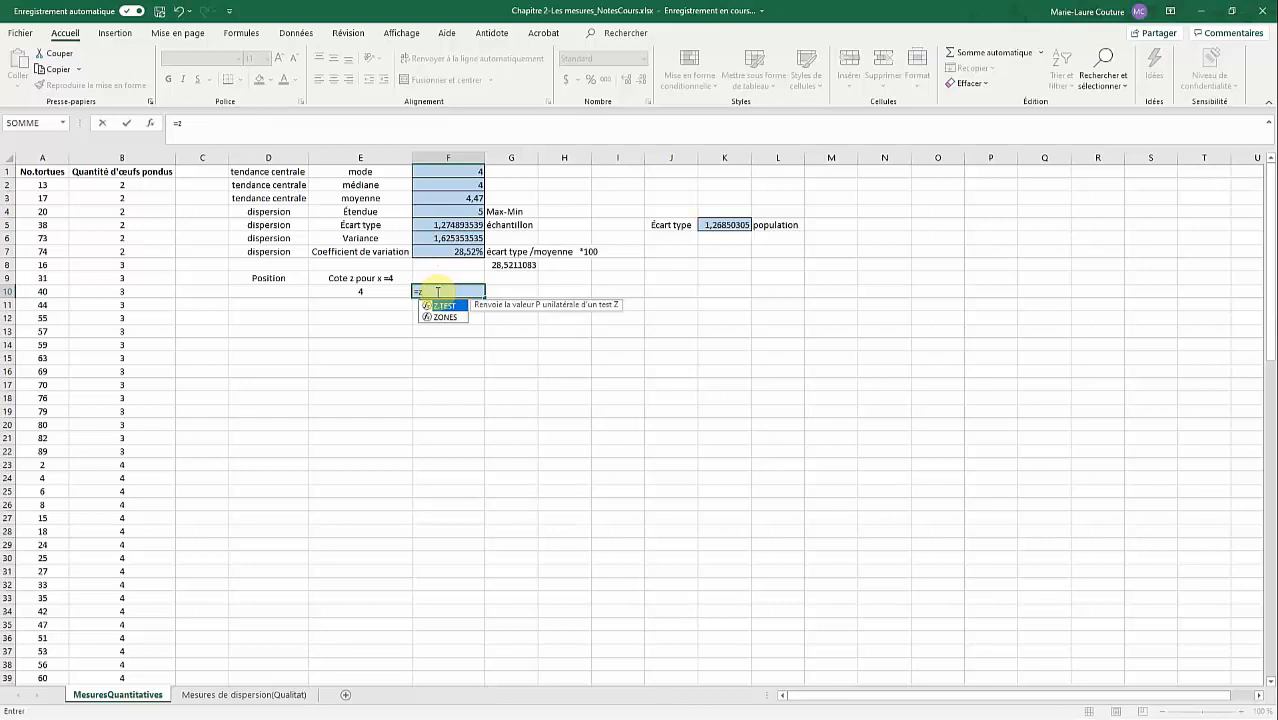
pyautogui.press('Escape')
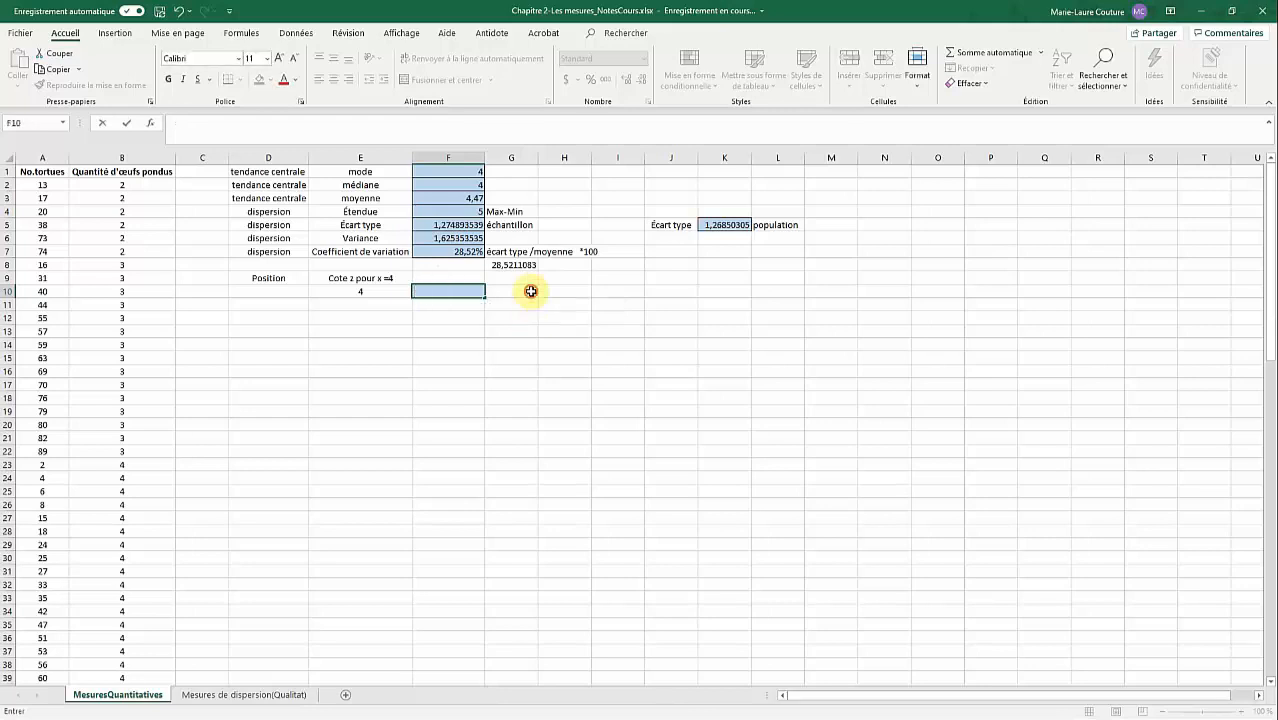
# Step: Enter the z-score formula note "(valeur-moyenne)/ecart type" in cell G10
pyautogui.click(531, 291)
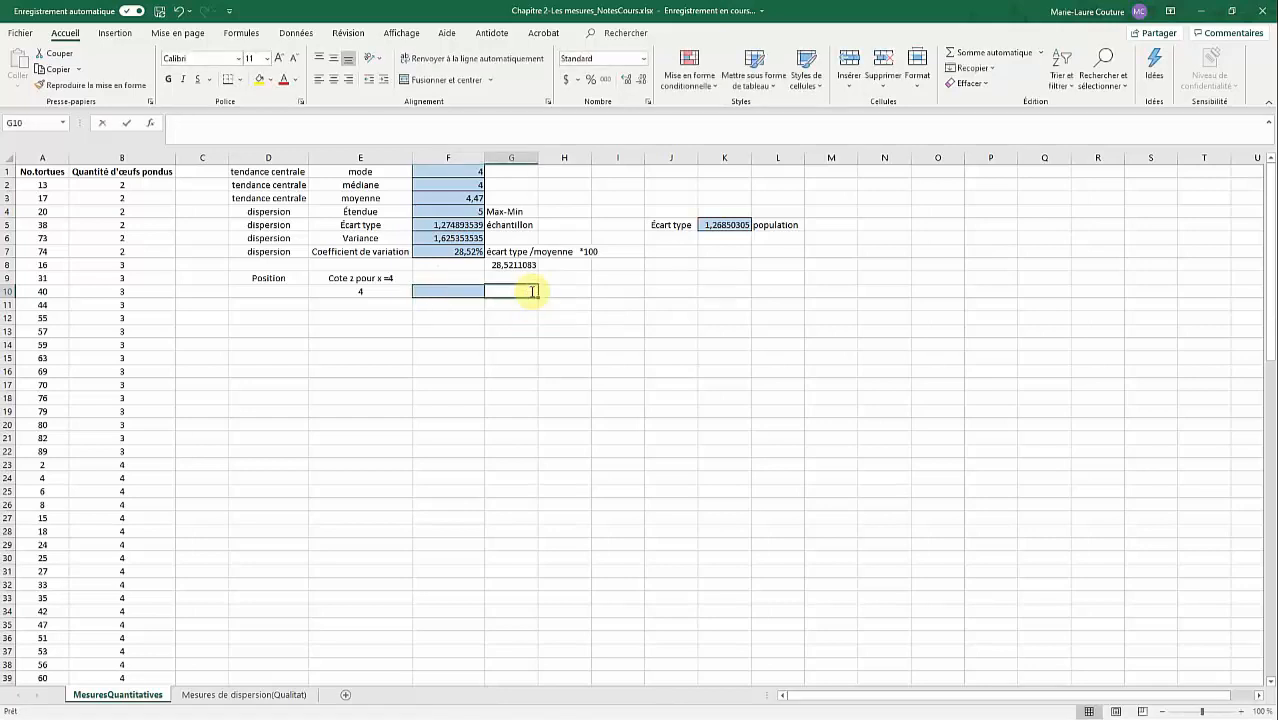
pyautogui.write('(valeur-moyenne)/ecart type')
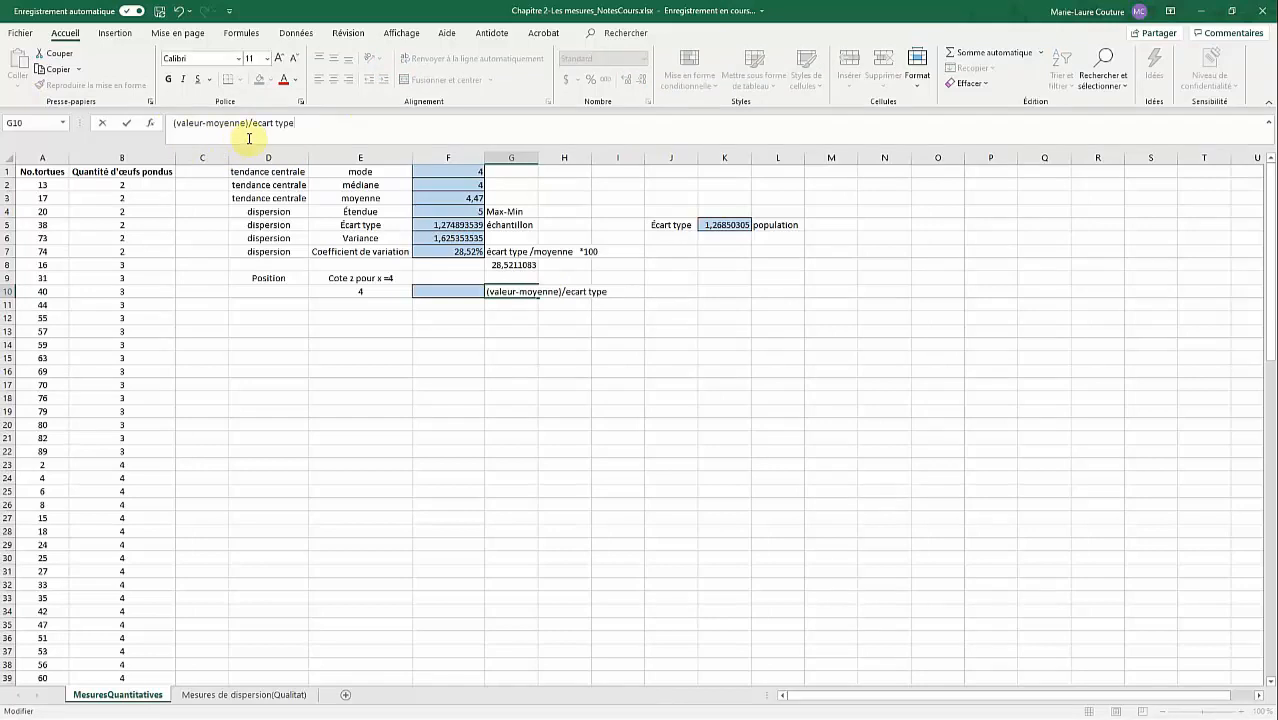
pyautogui.click(596, 376)
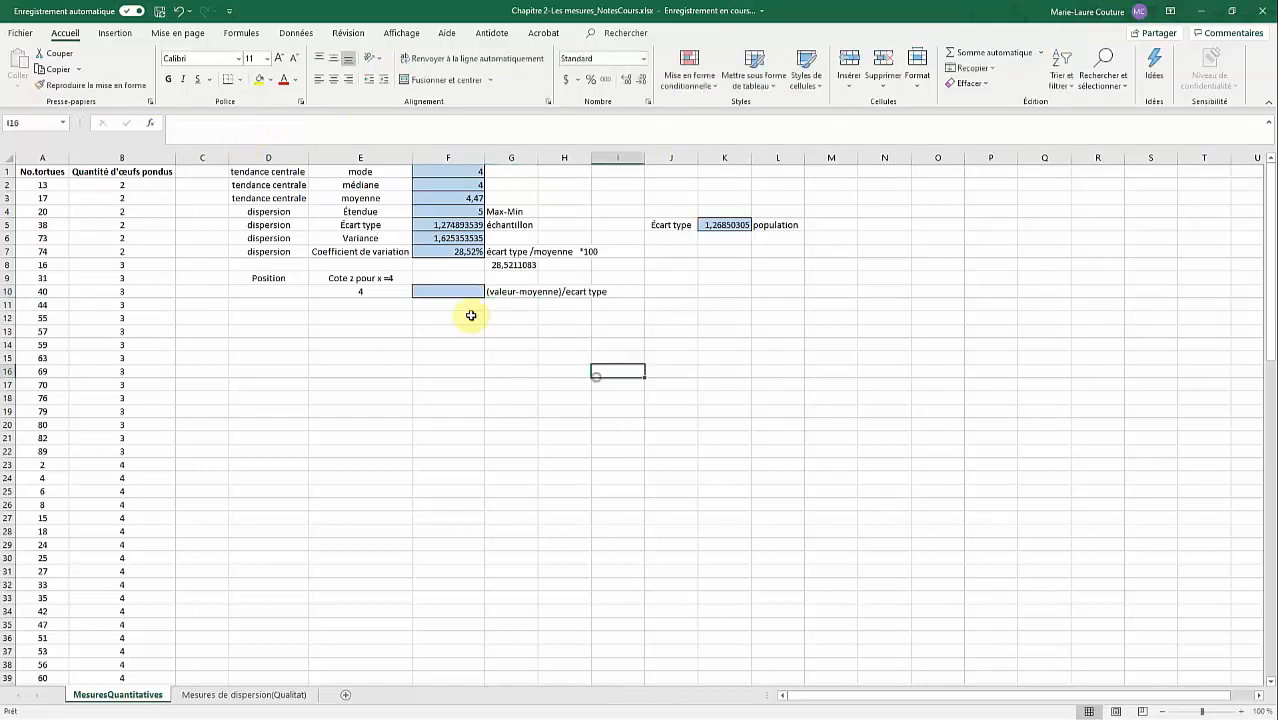
# Step: Calculate the z-score for the value 4 in cell F10 with =(E10-F3)/F5
pyautogui.click(452, 293)
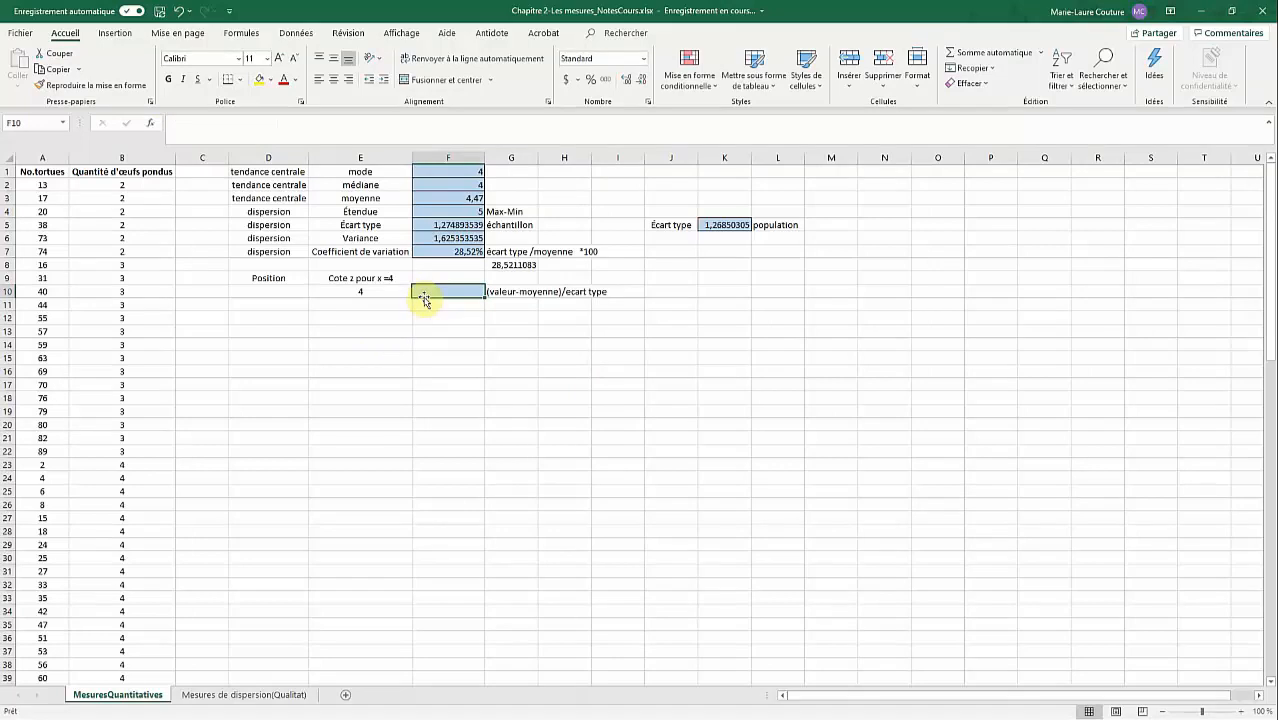
pyautogui.write('=')
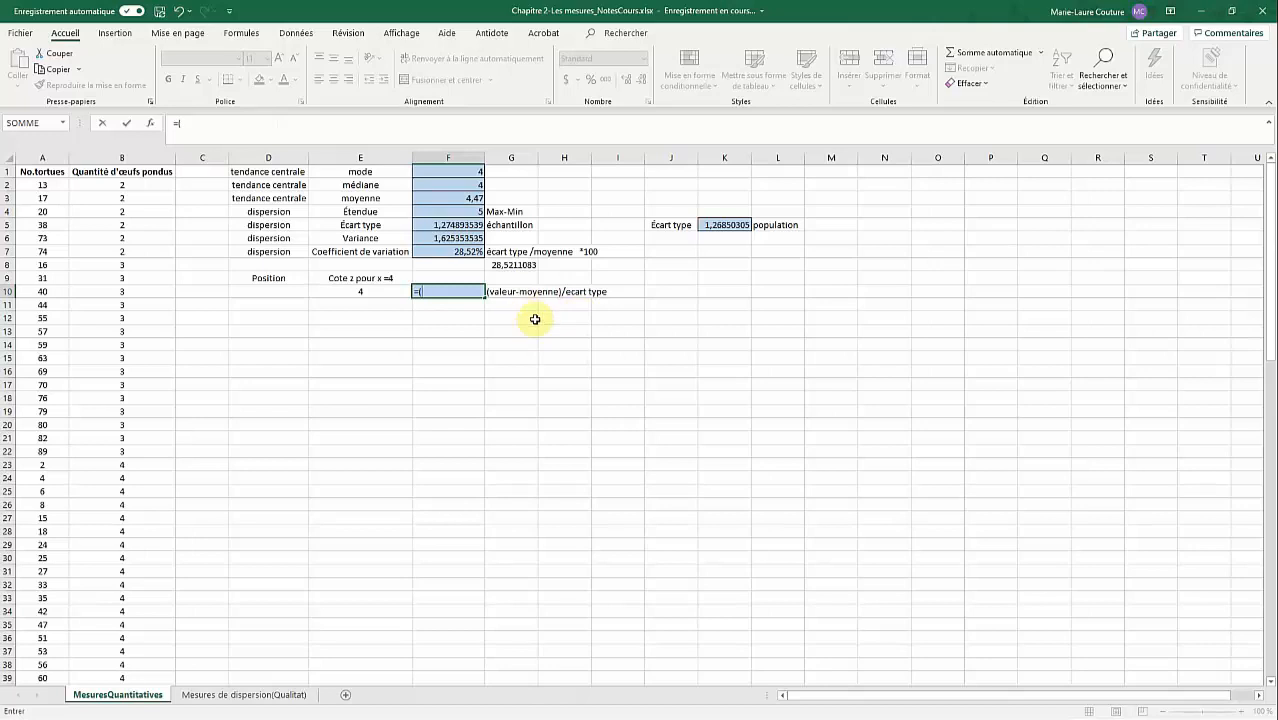
pyautogui.write('(')
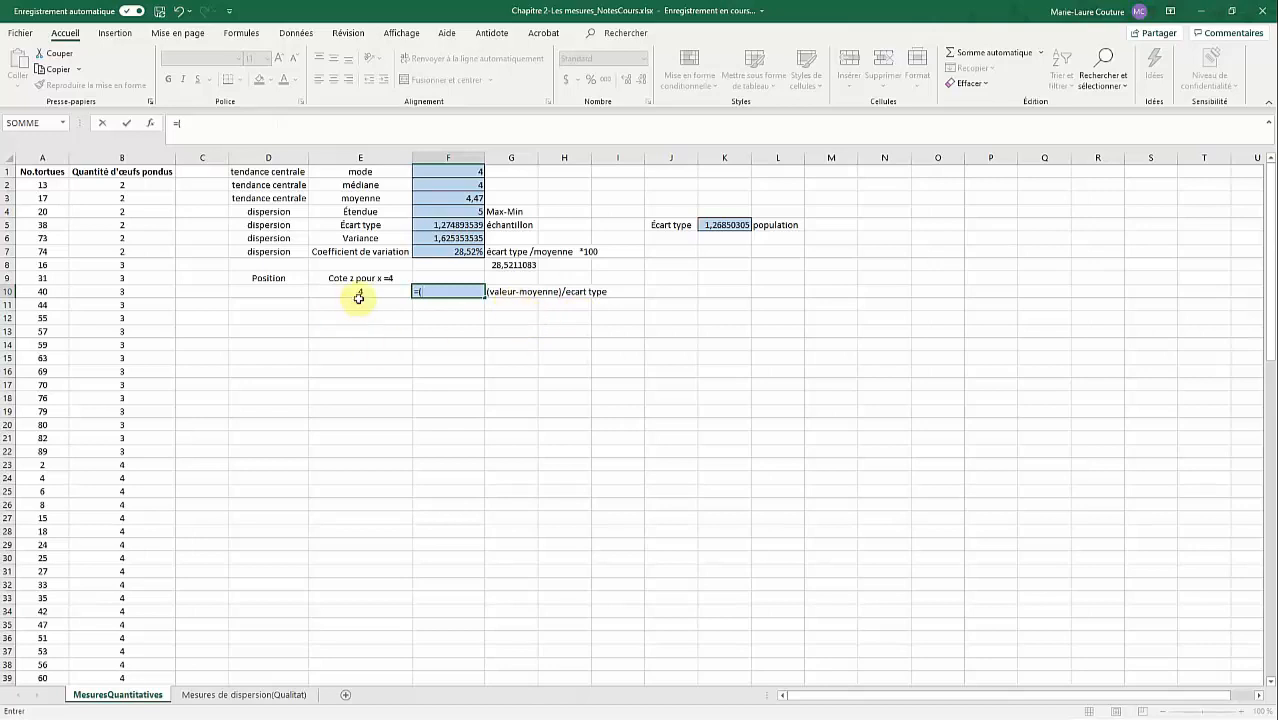
pyautogui.click(388, 291)
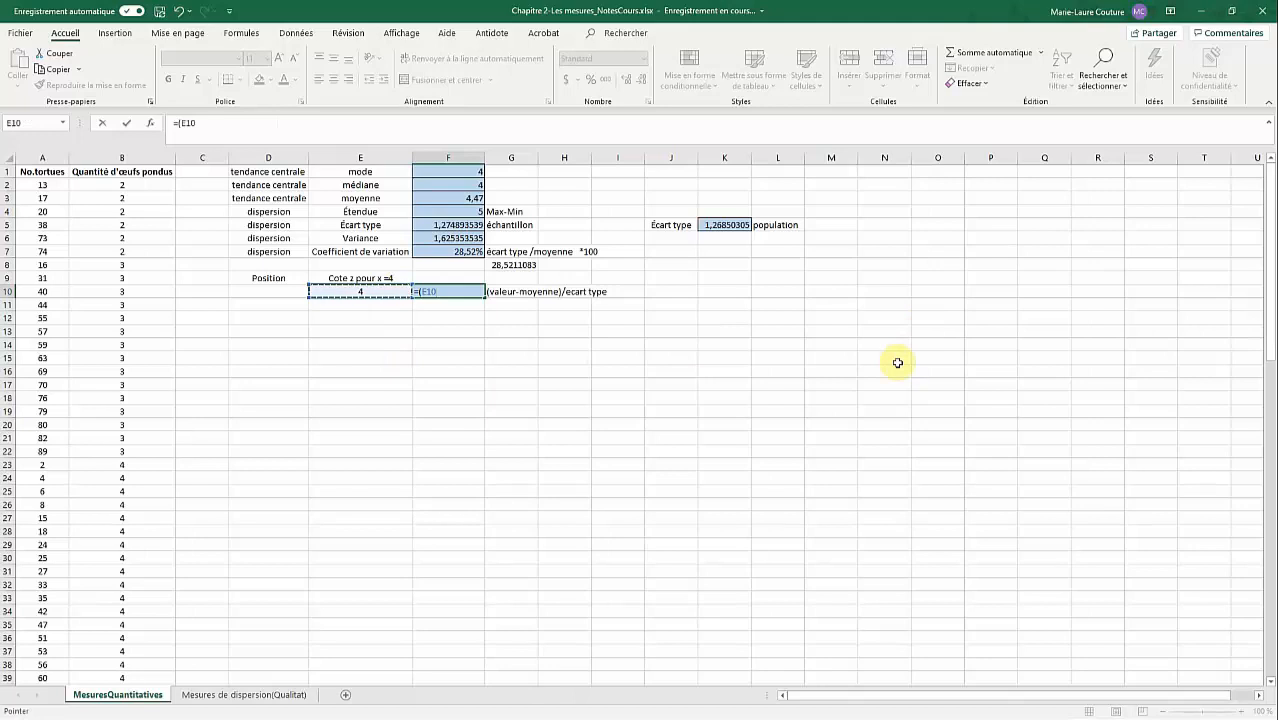
pyautogui.write('-')
pyautogui.click(427, 199)
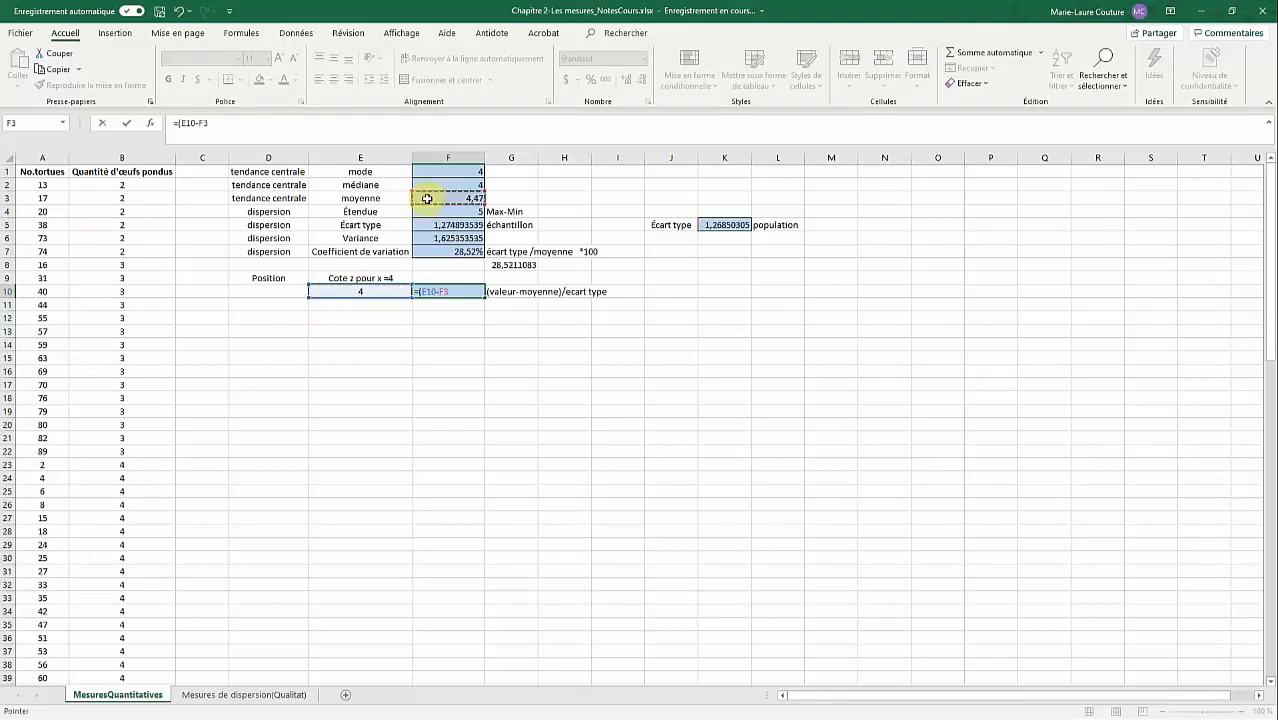
pyautogui.click(240, 121)
pyautogui.write(')/')
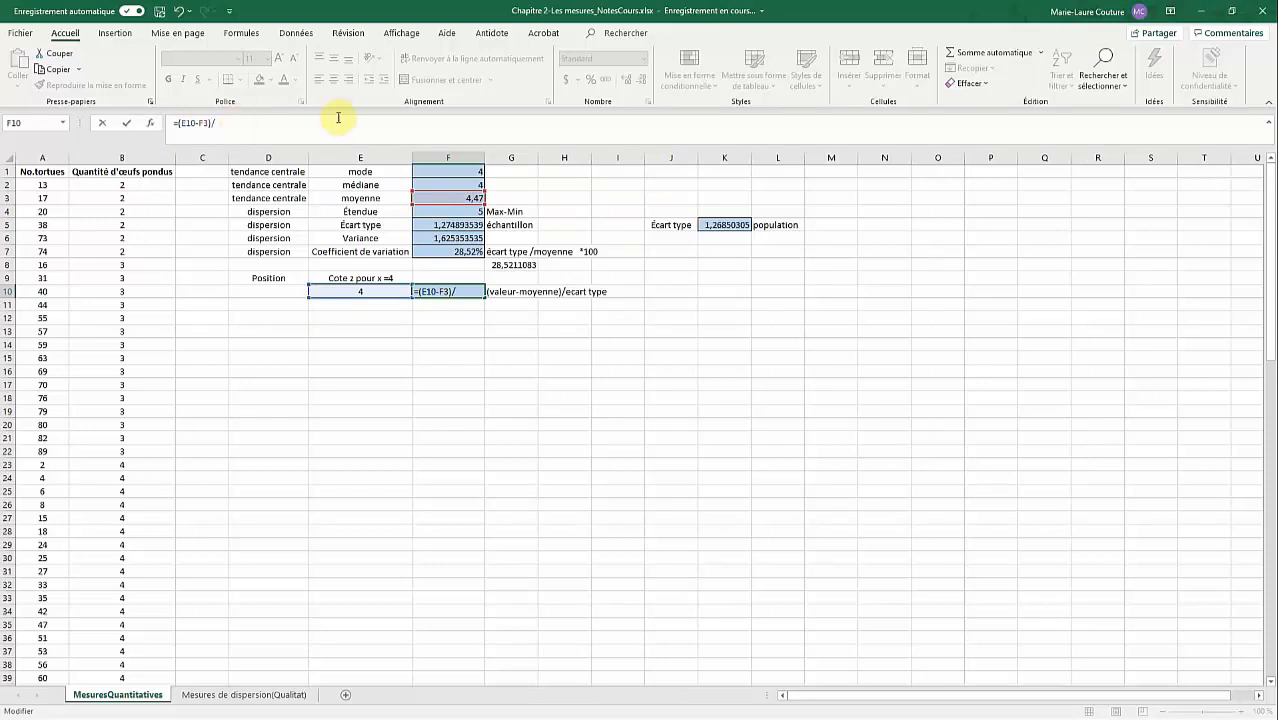
pyautogui.click(434, 225)
pyautogui.press('Return')
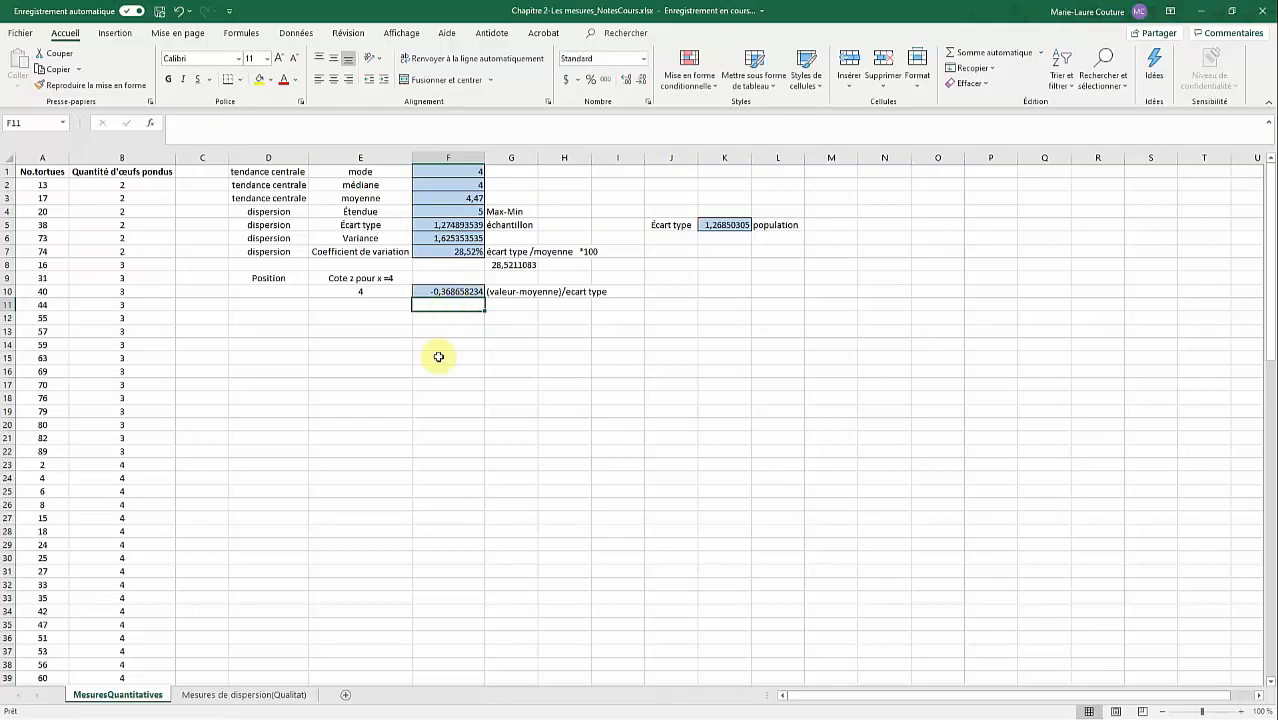
# Step: Format the blue result cells F1:F7, F10 and K5 as numbers with two decimals
pyautogui.hotkey('ctrl', 'shift', '1')
pyautogui.click(368, 340)
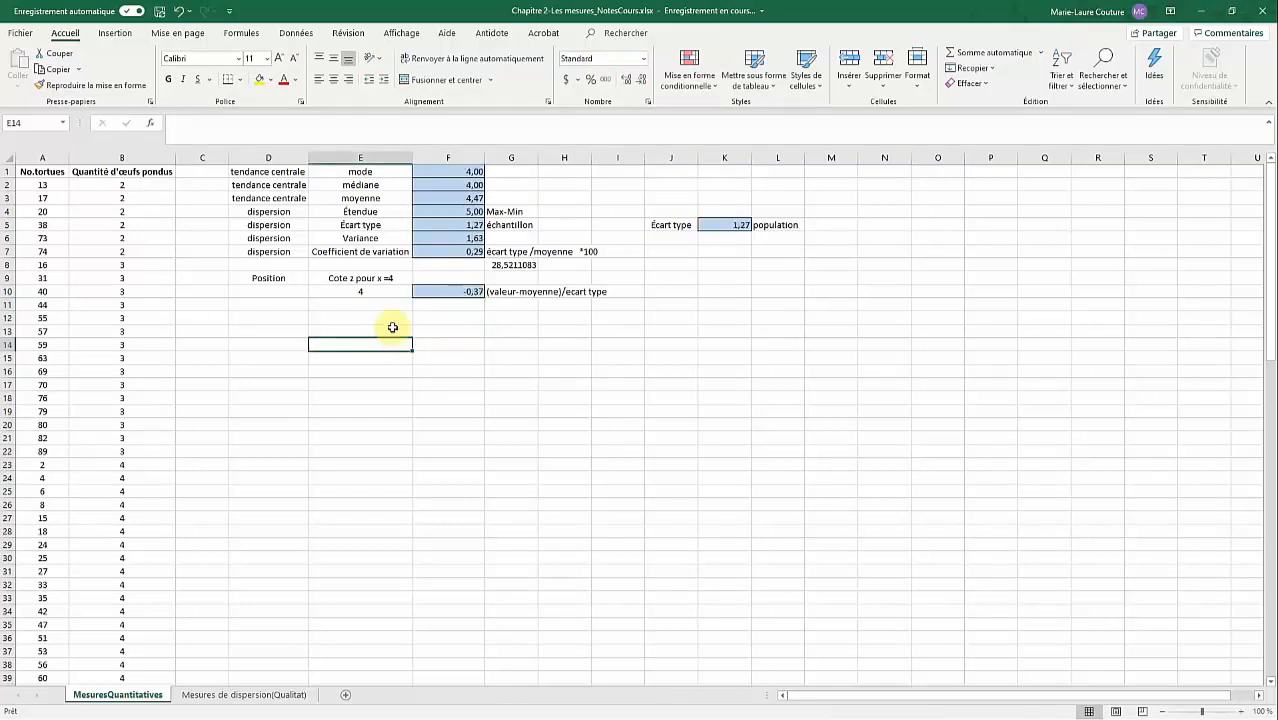